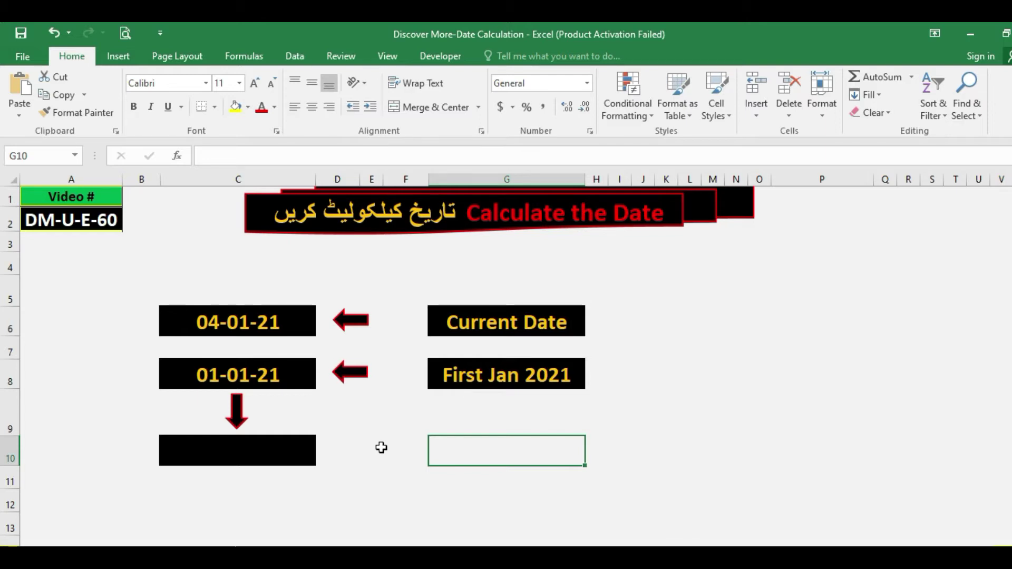
Format the current date in C6 as General so it reads 44200.
click(461, 327)
click(230, 323)
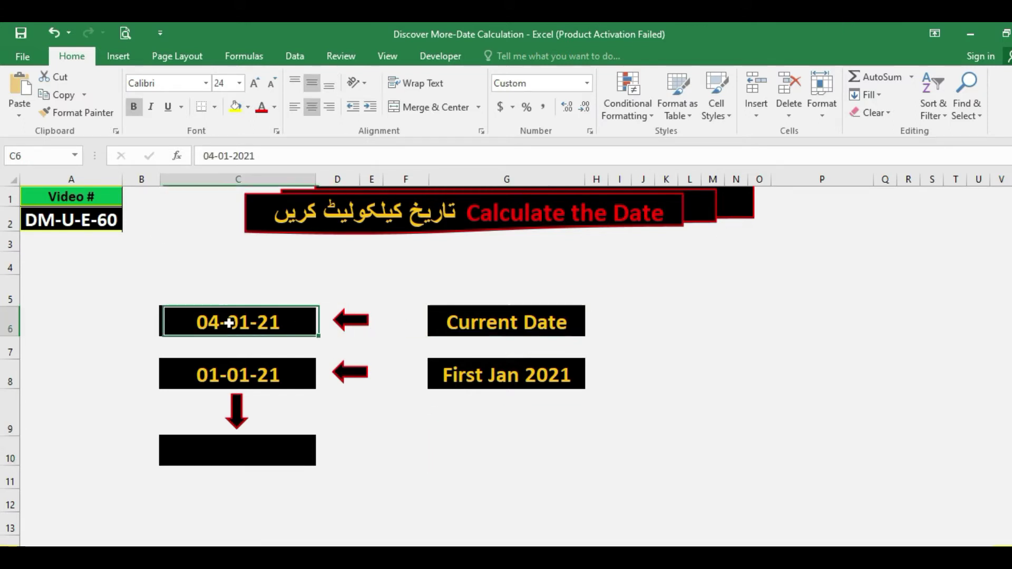
click(275, 371)
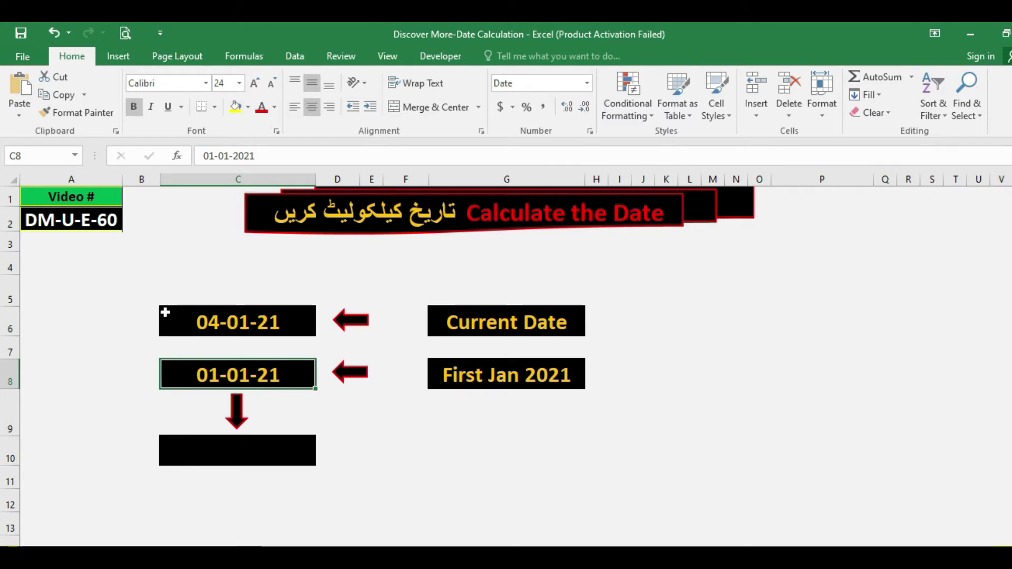
click(148, 283)
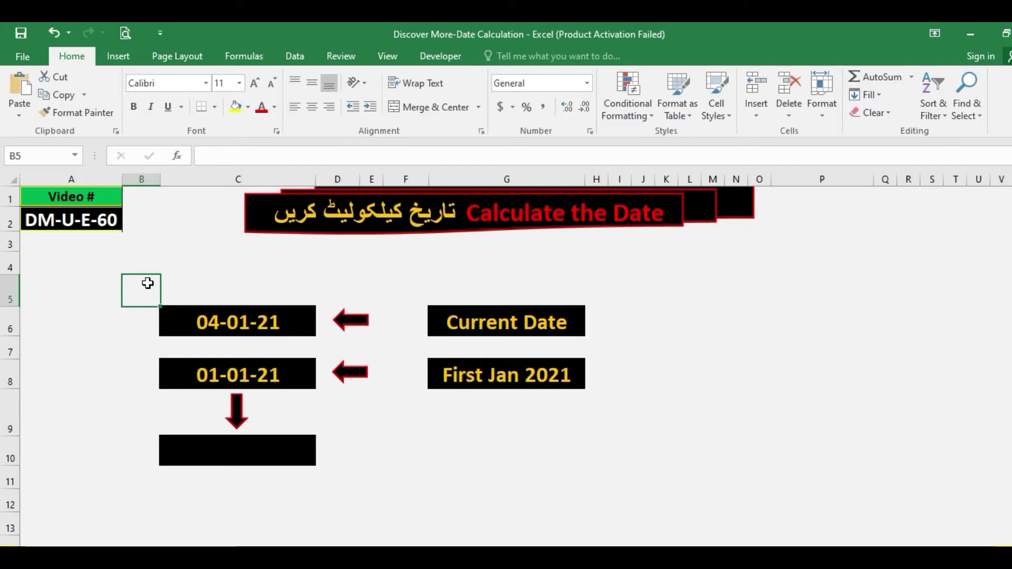
click(238, 325)
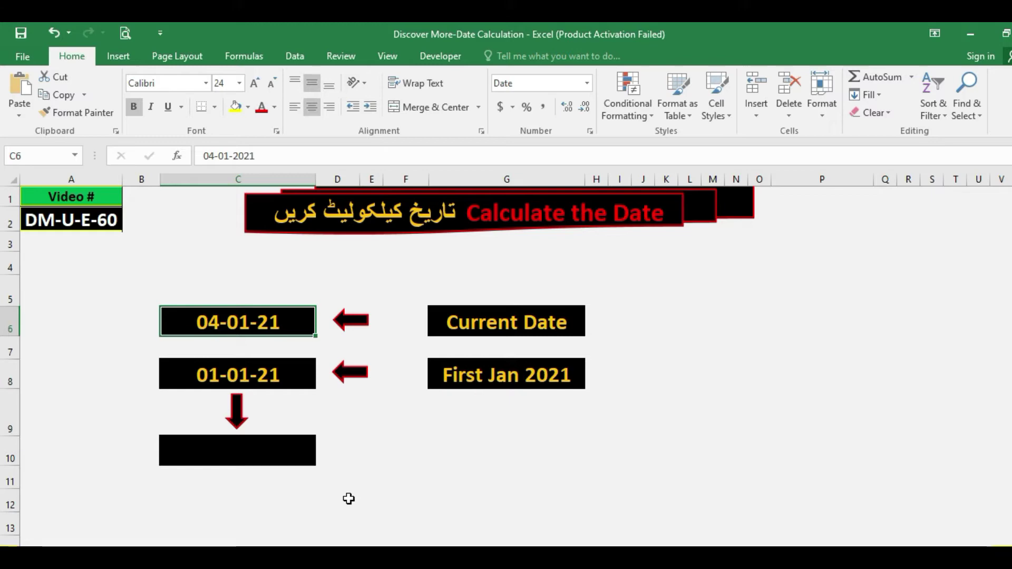
key(ctrl+1)
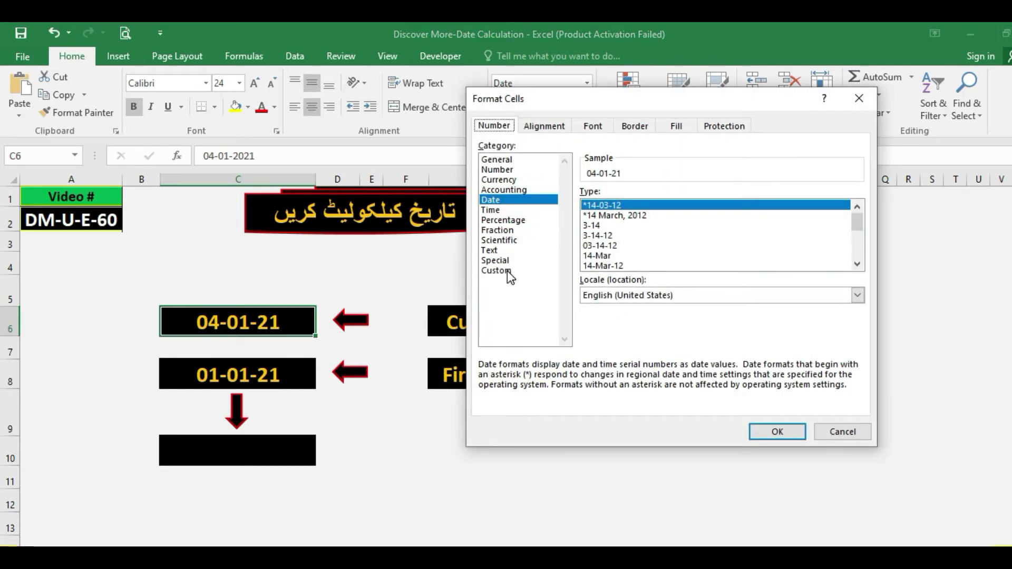
click(496, 160)
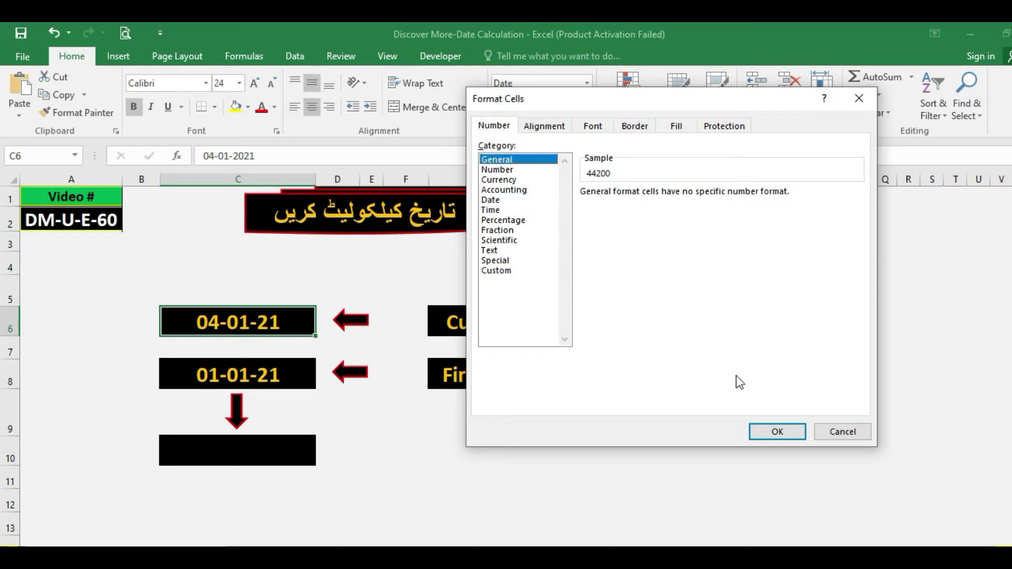
click(770, 430)
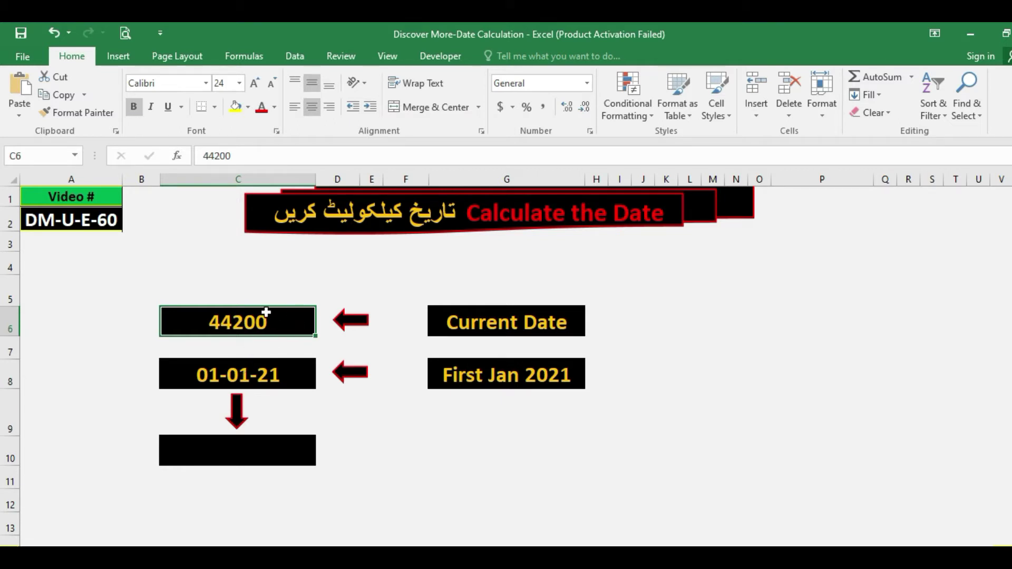
Format the 1 Jan 2021 date in C8 as General so it reads 44197.
click(232, 375)
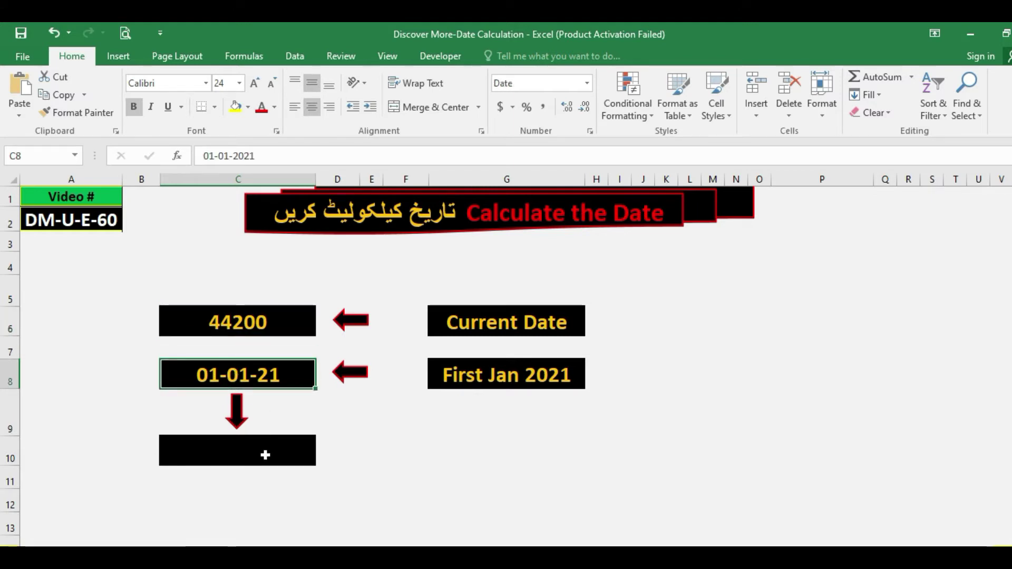
key(ctrl+shift+grave)
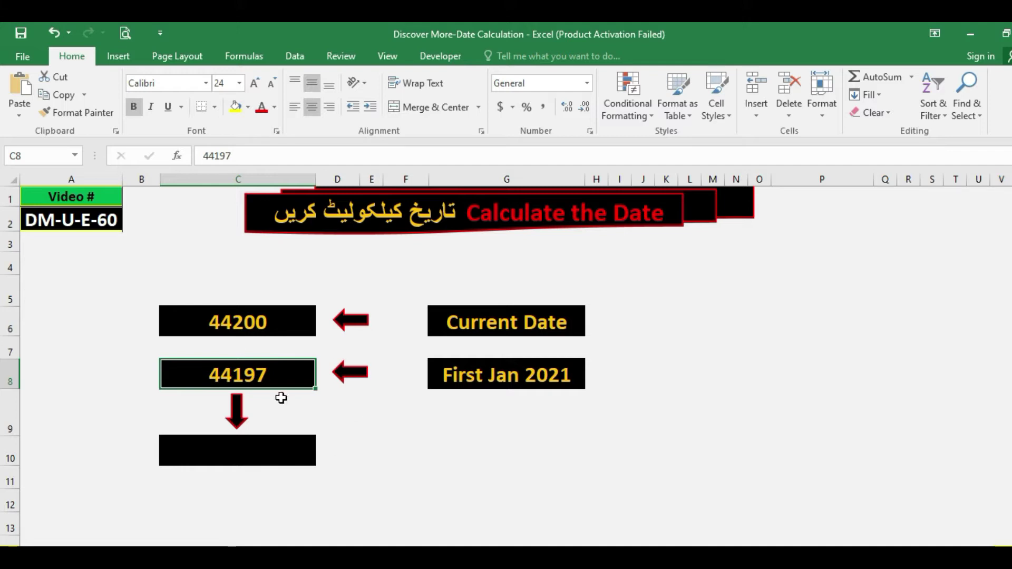
right_click(261, 375)
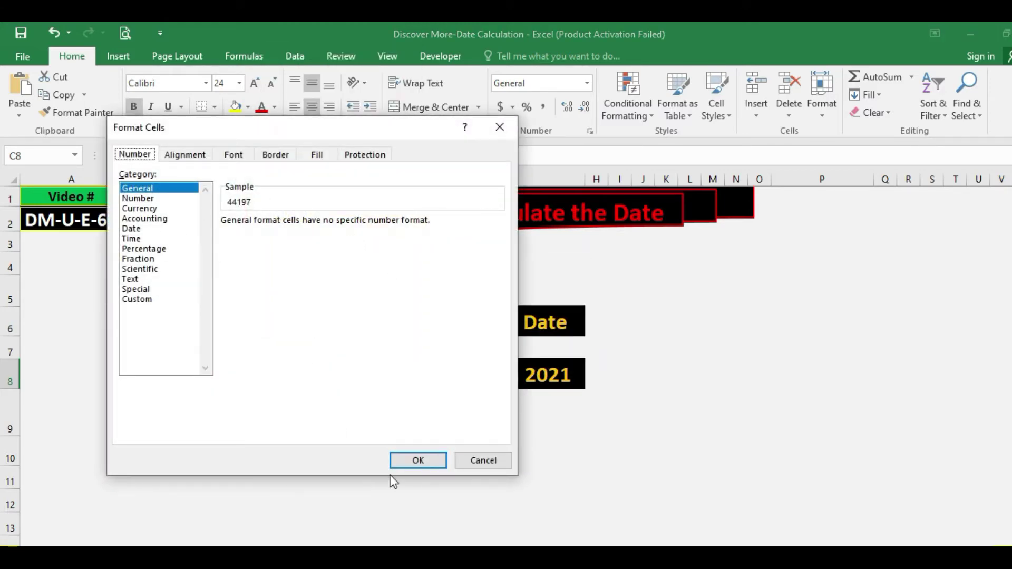
click(419, 463)
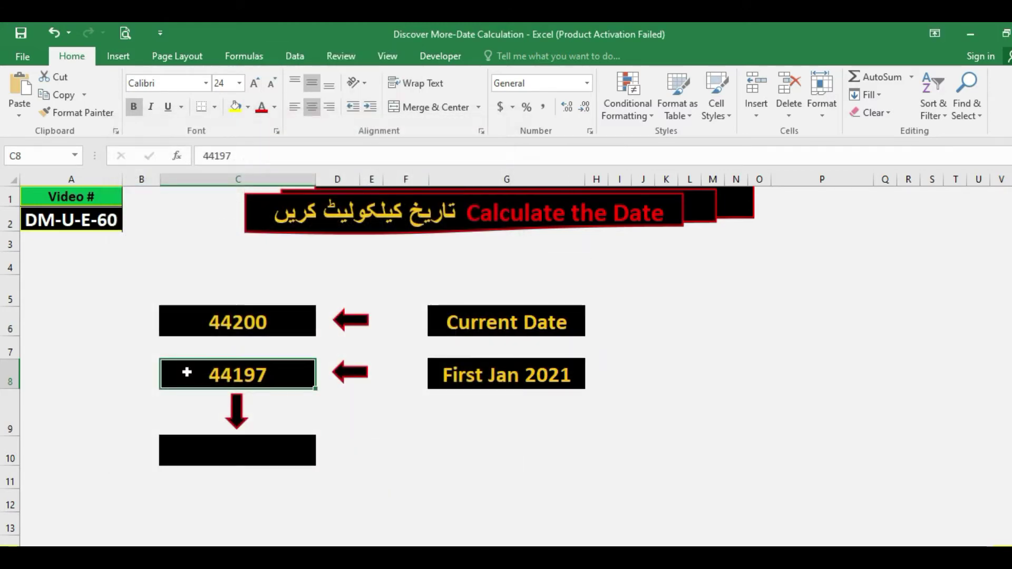
click(350, 402)
click(278, 369)
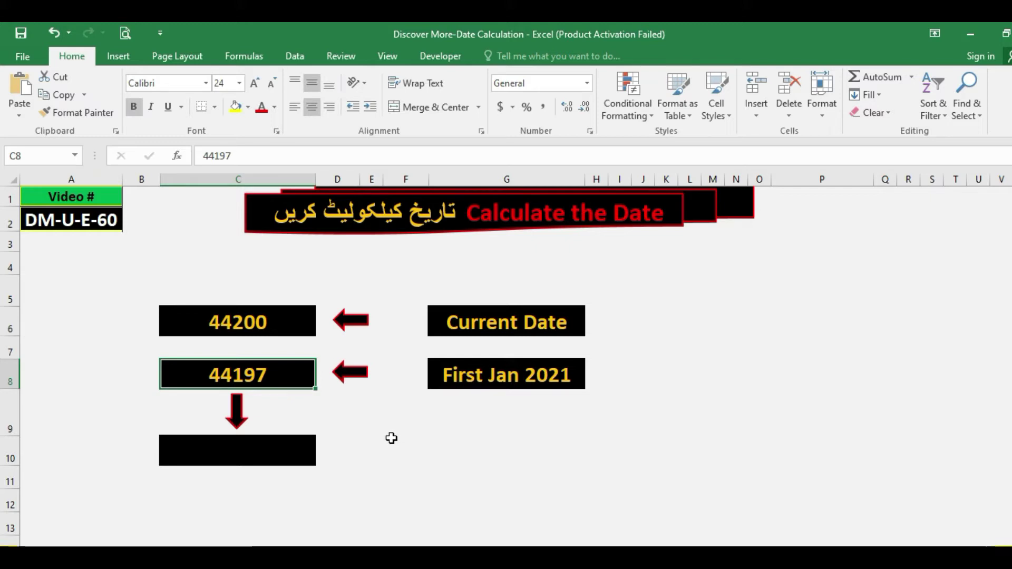
Enter =C8+1 in C10 so it shows 02-01-21, one day after 1 Jan 2021.
click(259, 449)
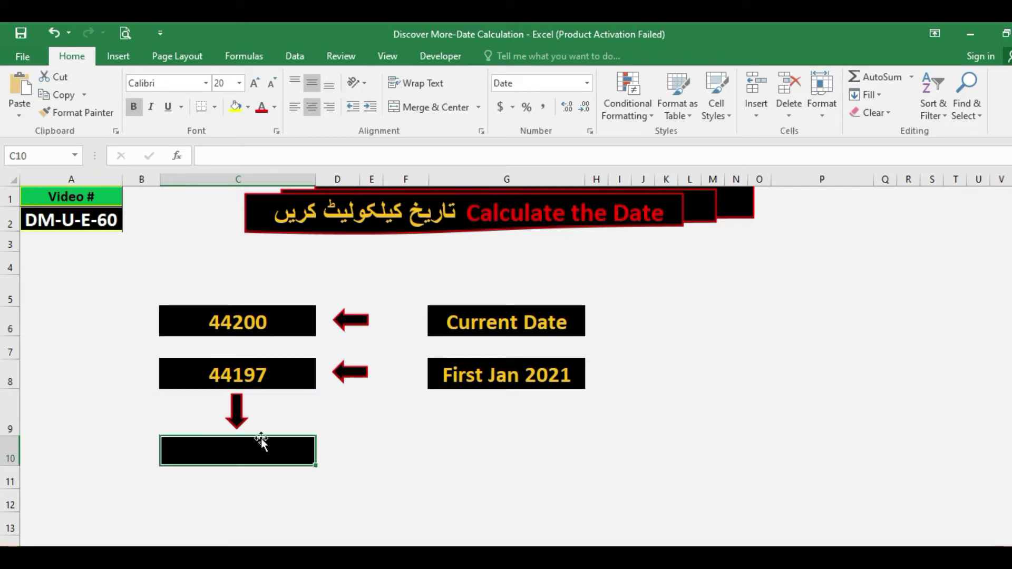
click(250, 376)
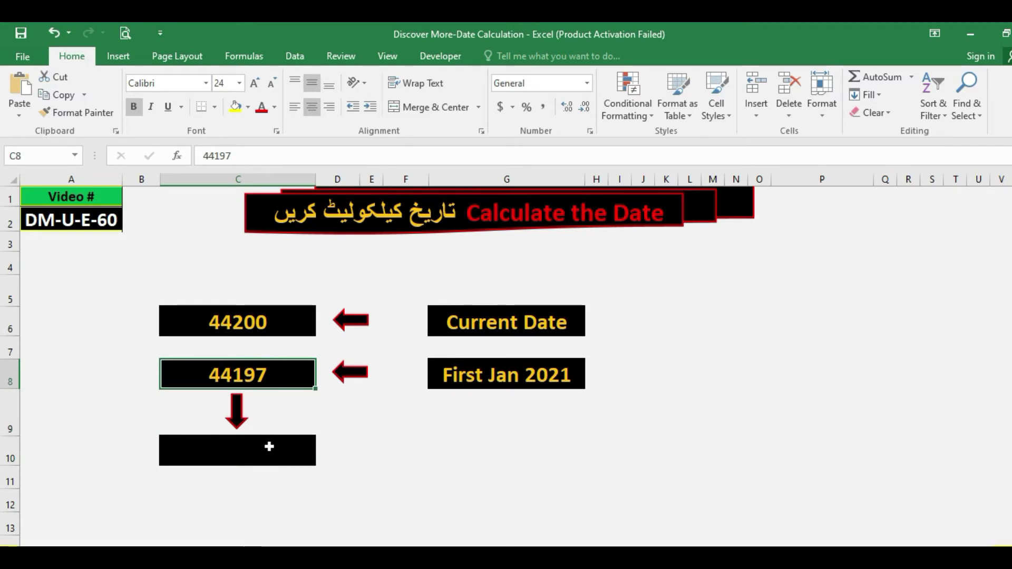
click(258, 460)
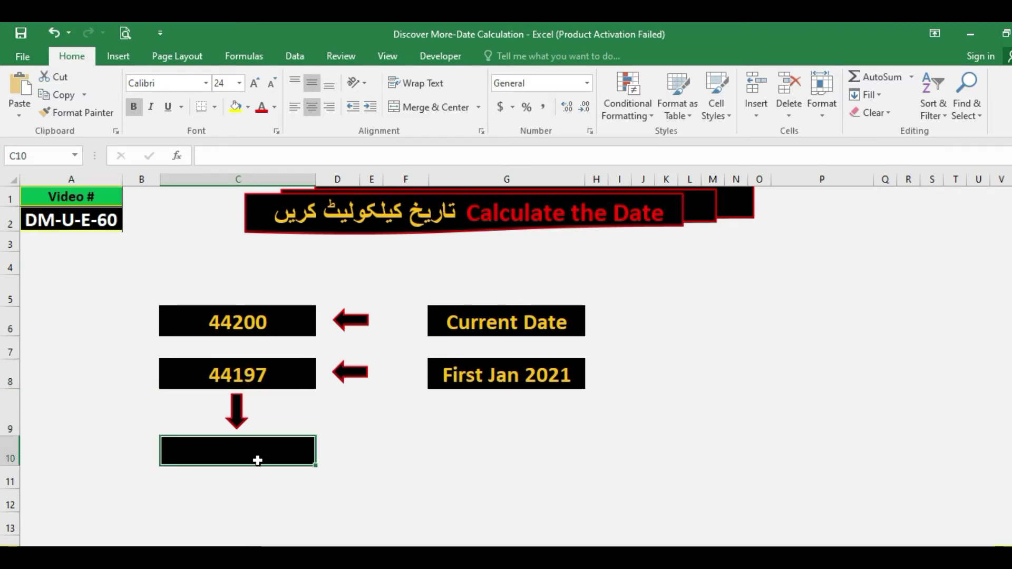
text(=)
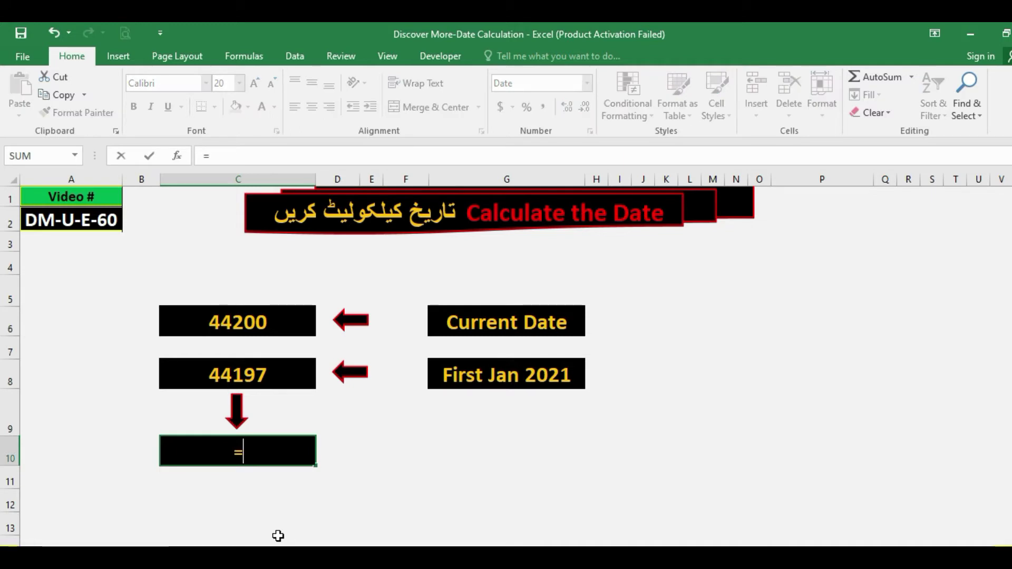
key(Up)
key(Up)
key(Up)
key(Down)
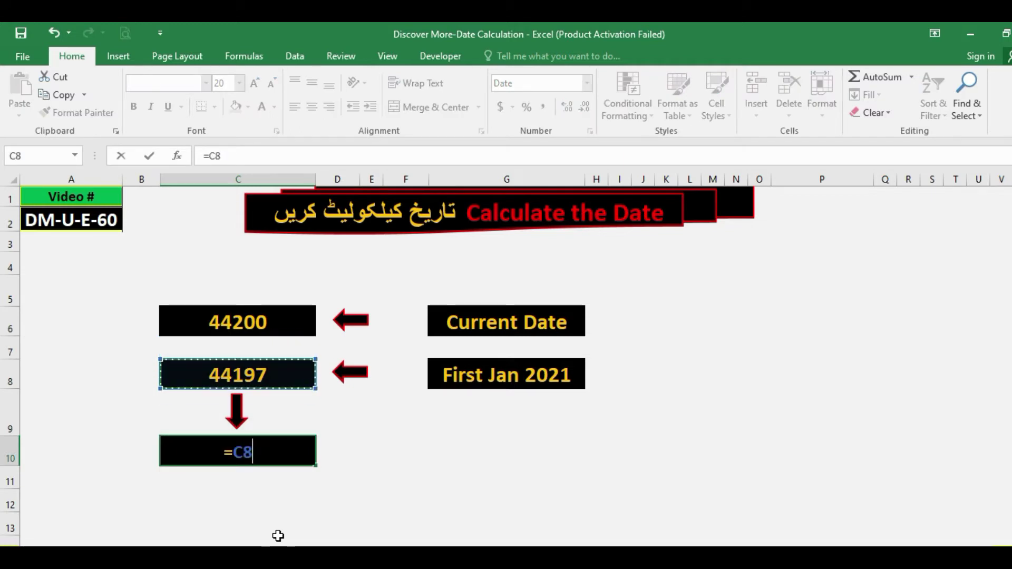
text(+)
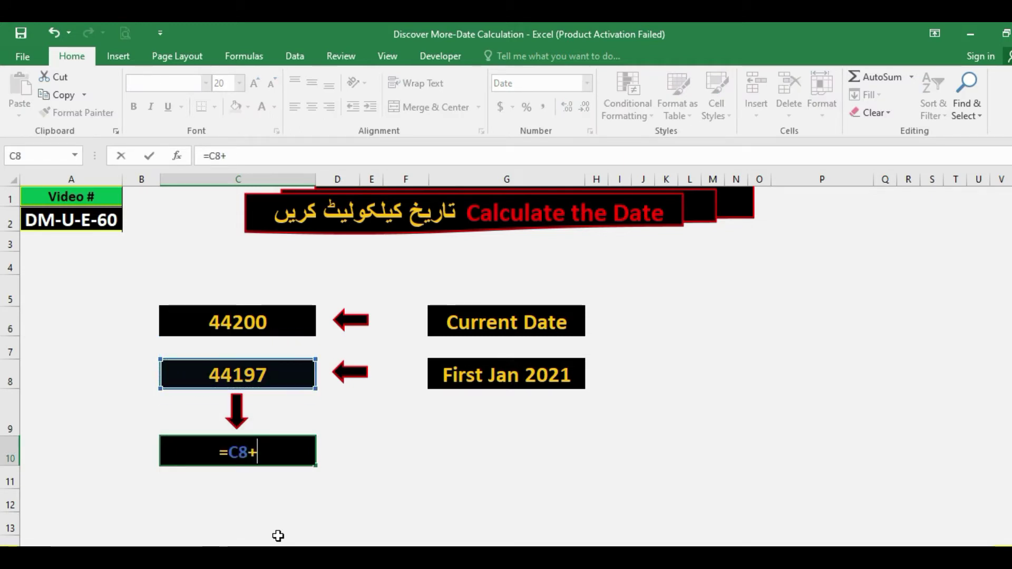
text(1)
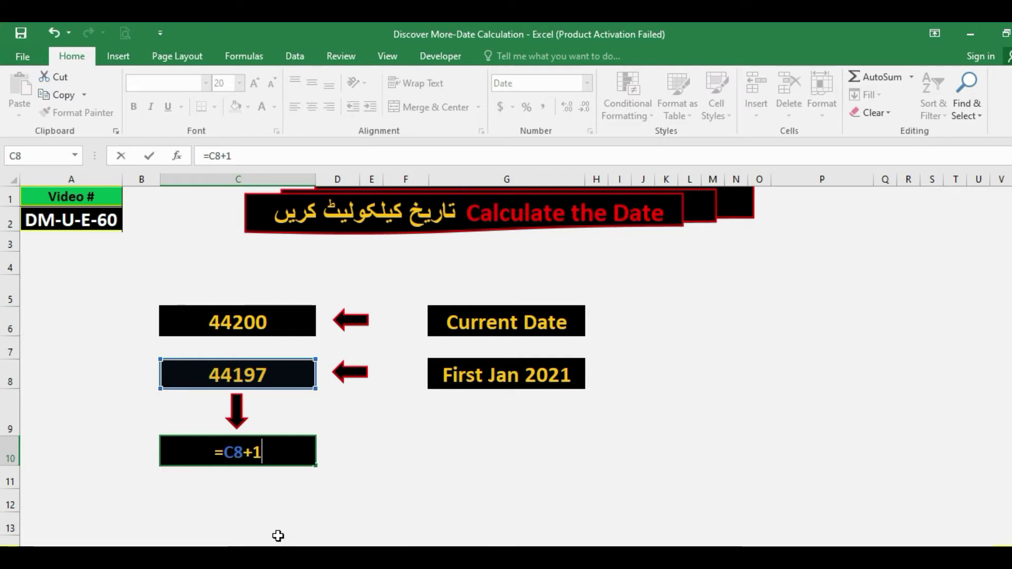
key(Return)
key(Up)
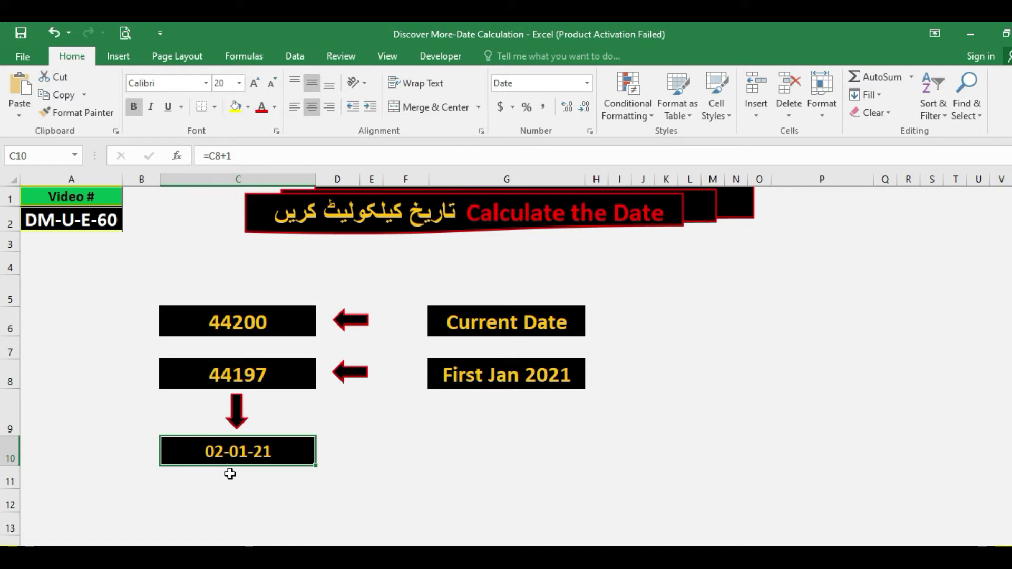
Format C10 as General, showing 44198, and enlarge its font to size 24.
key(ctrl+1)
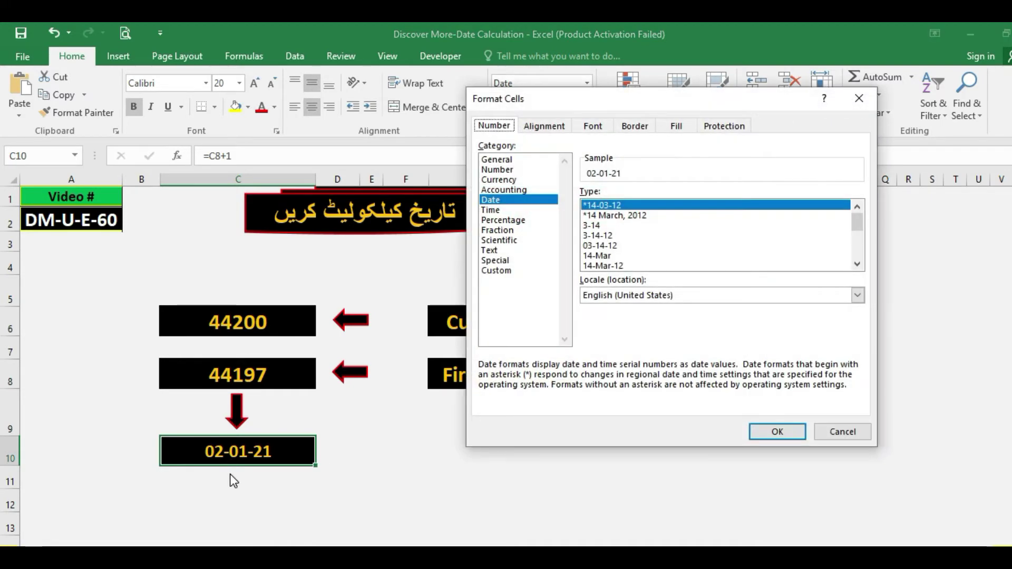
click(496, 160)
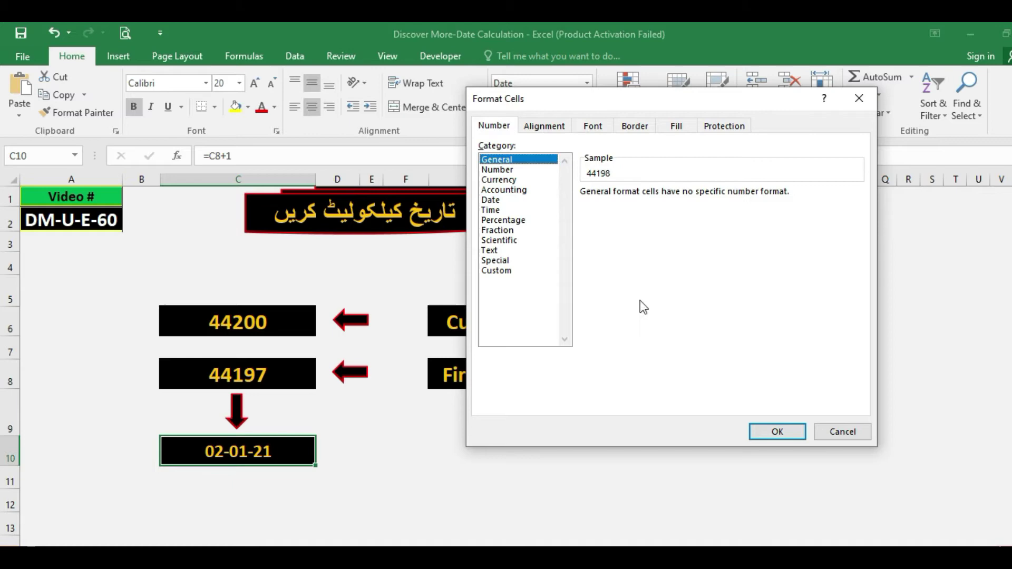
click(760, 430)
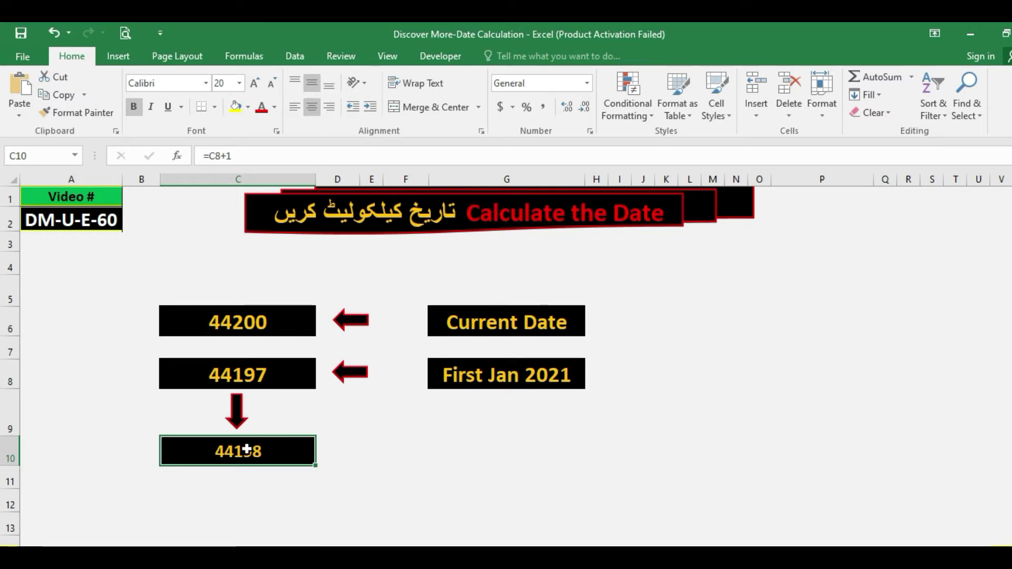
click(252, 84)
click(252, 84)
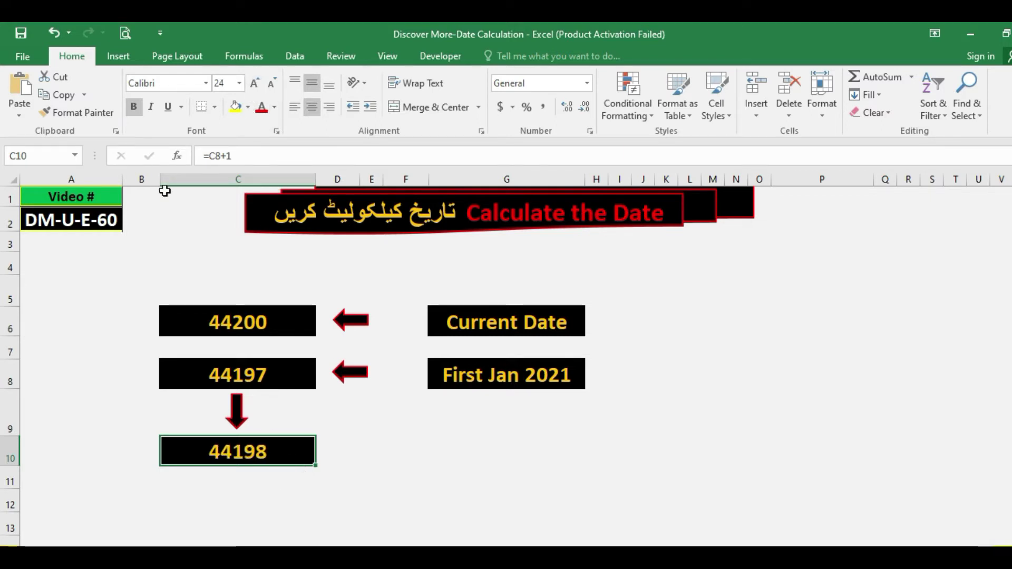
Compare C10's =C8+1 result with the serial values in C8 and C6 (44200).
click(272, 373)
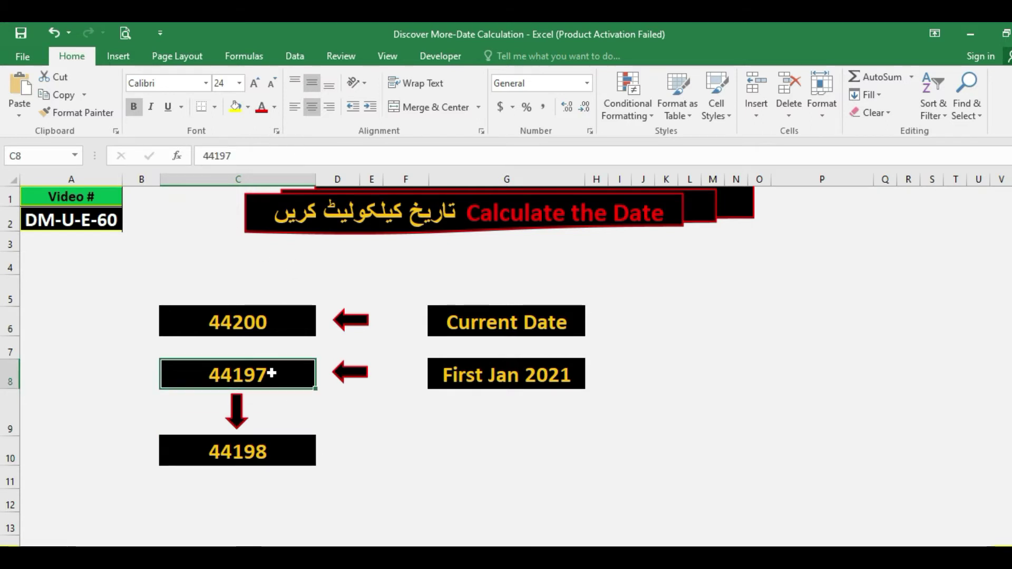
click(264, 452)
click(275, 375)
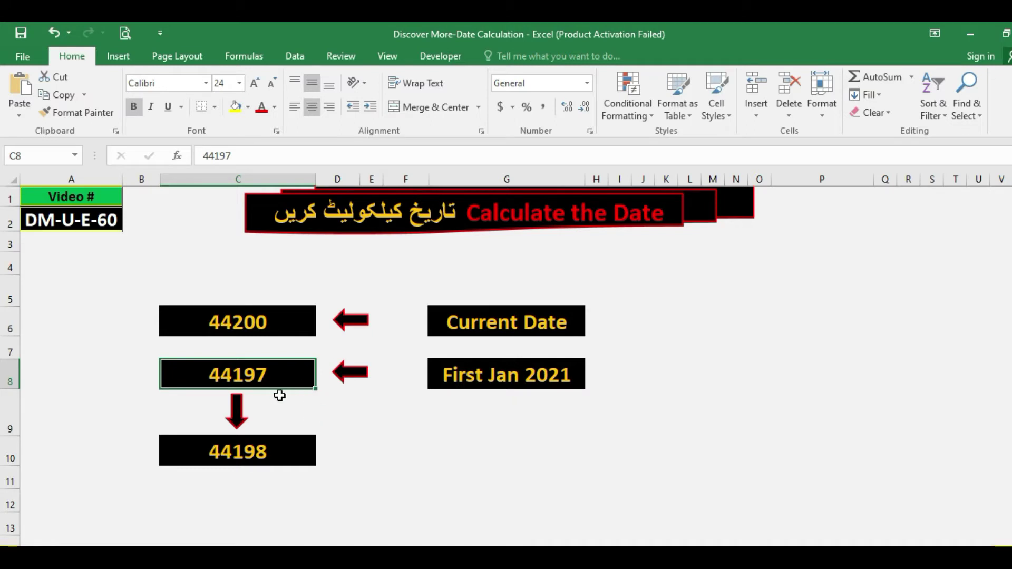
click(289, 454)
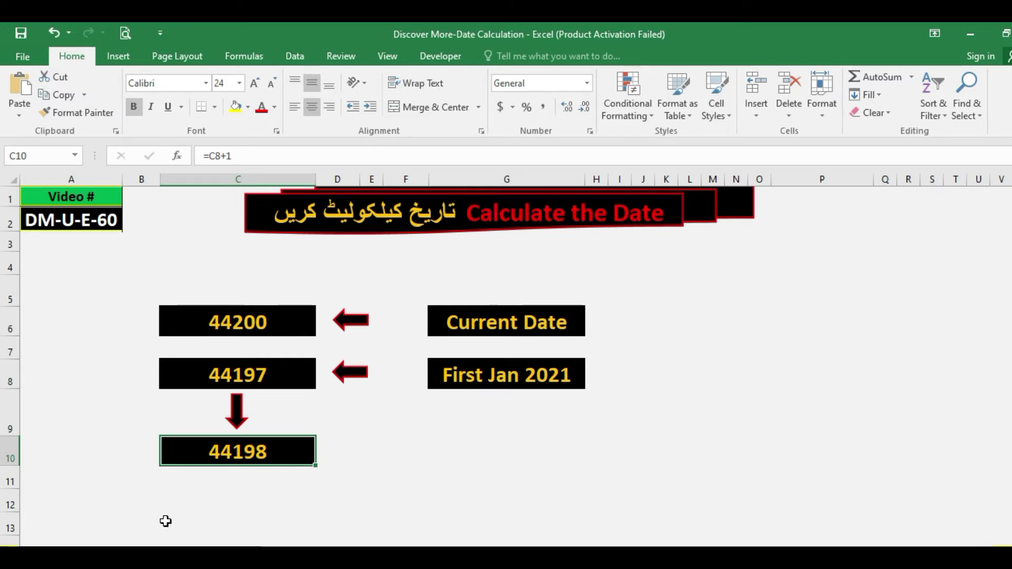
click(248, 376)
click(247, 317)
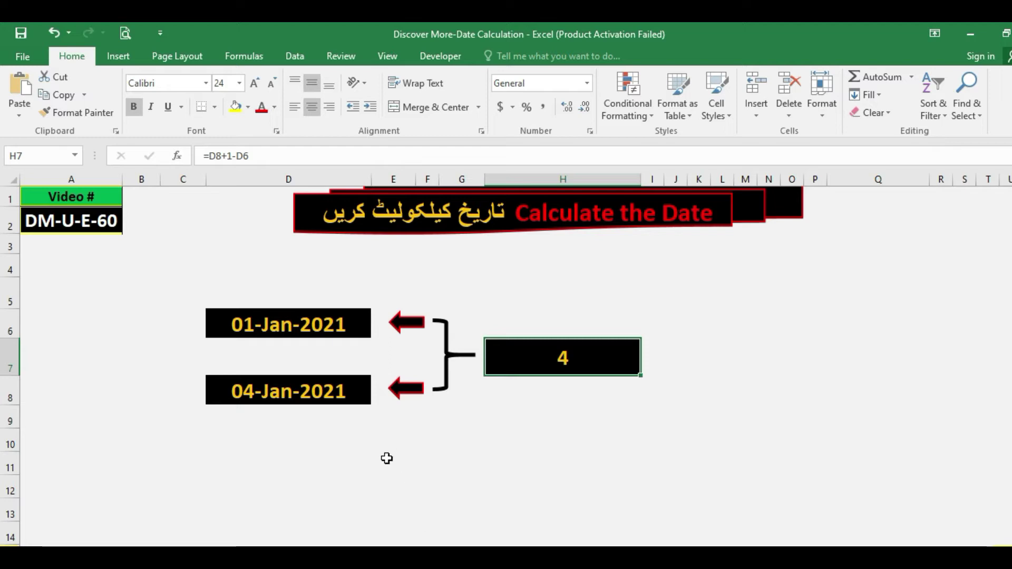
Inspect the 01-Jan-2021 and 04-Jan-2021 dates and the existing =D8+1-D6 result.
click(300, 324)
click(351, 392)
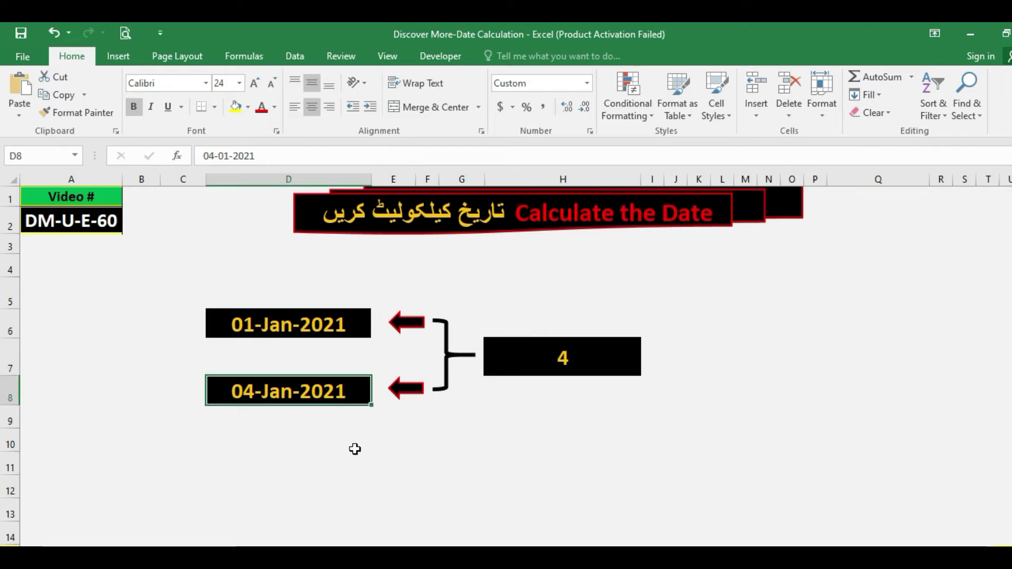
click(506, 356)
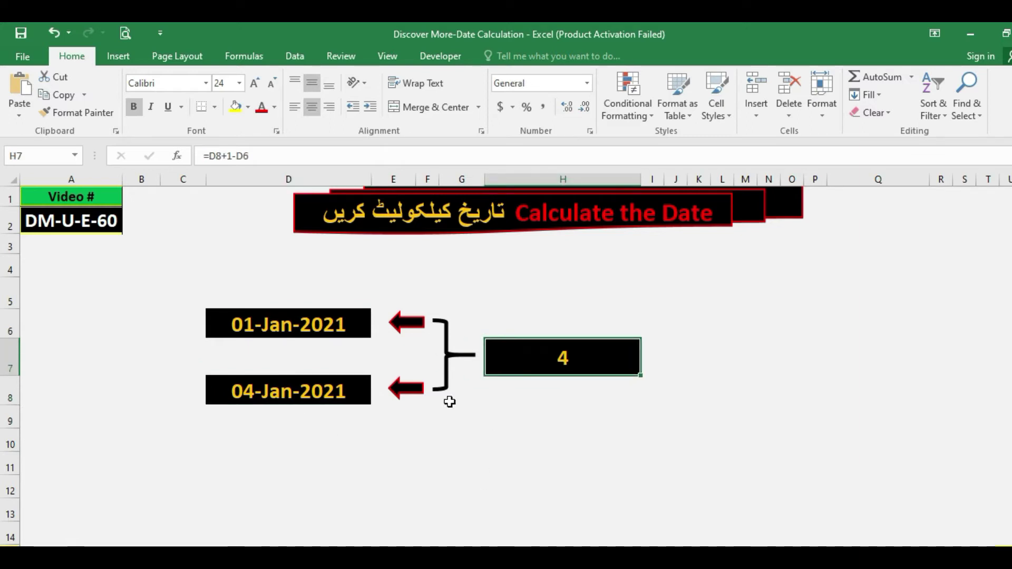
click(508, 419)
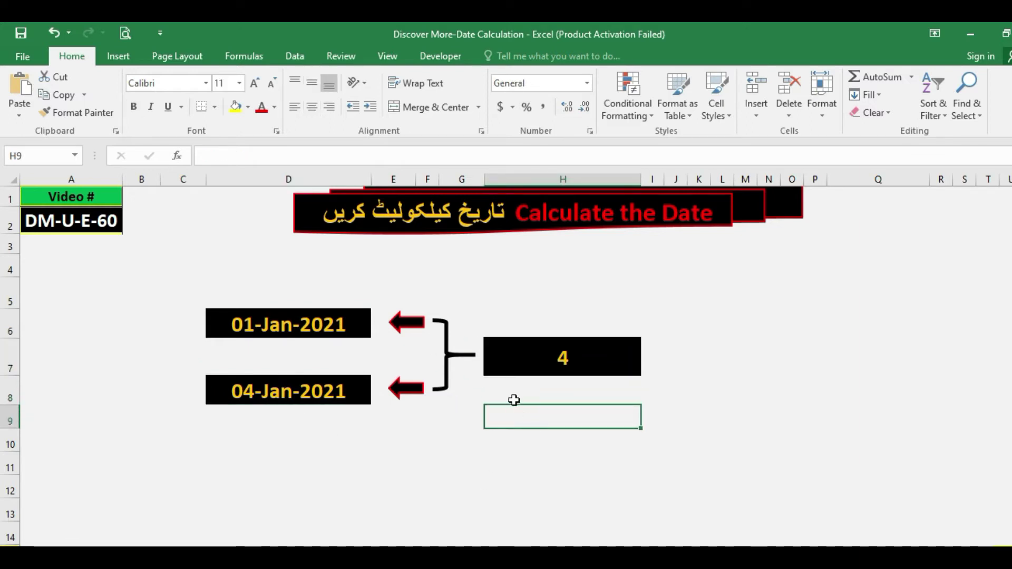
click(522, 359)
Rewrite the result box formula as =D8-D6, giving 3 days.
double_click(518, 358)
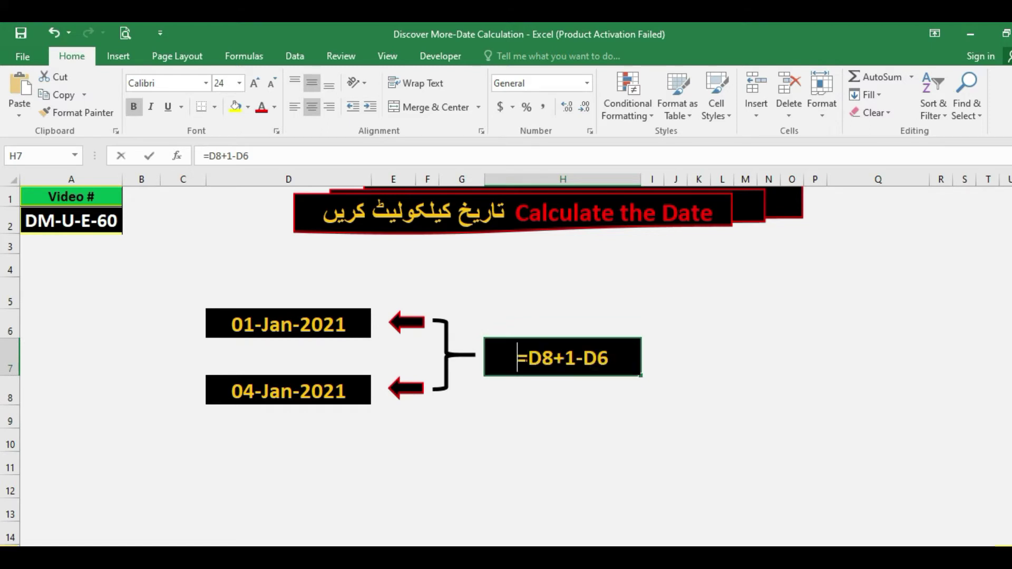
key(Escape)
text(=)
key(Left)
key(Left)
key(Left)
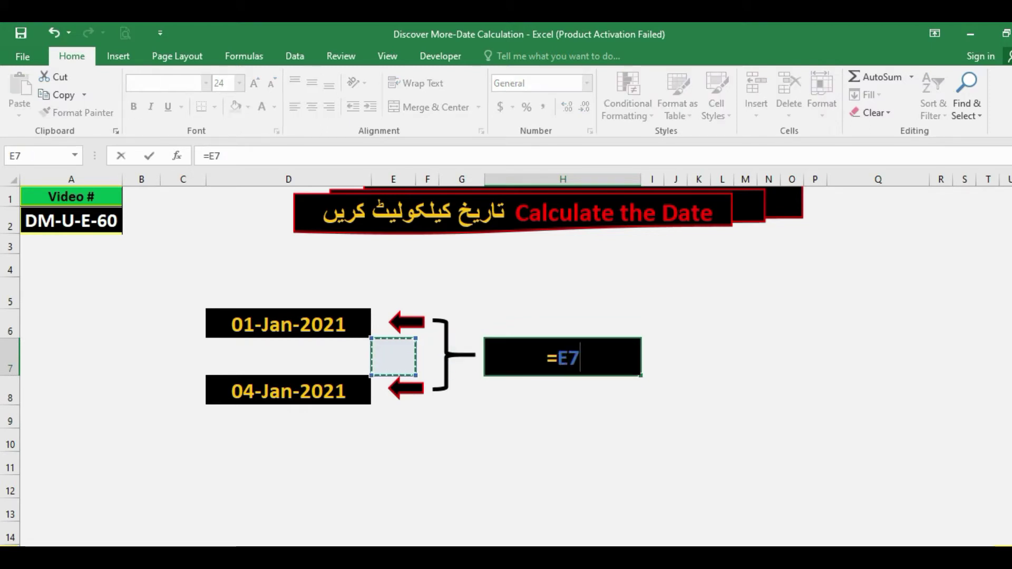
key(Down)
key(Left)
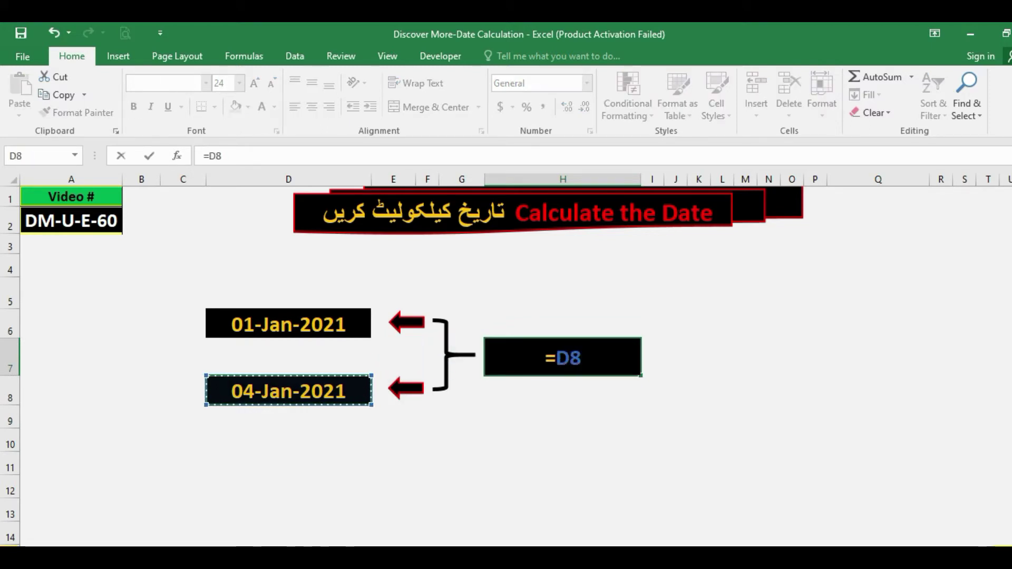
text(-)
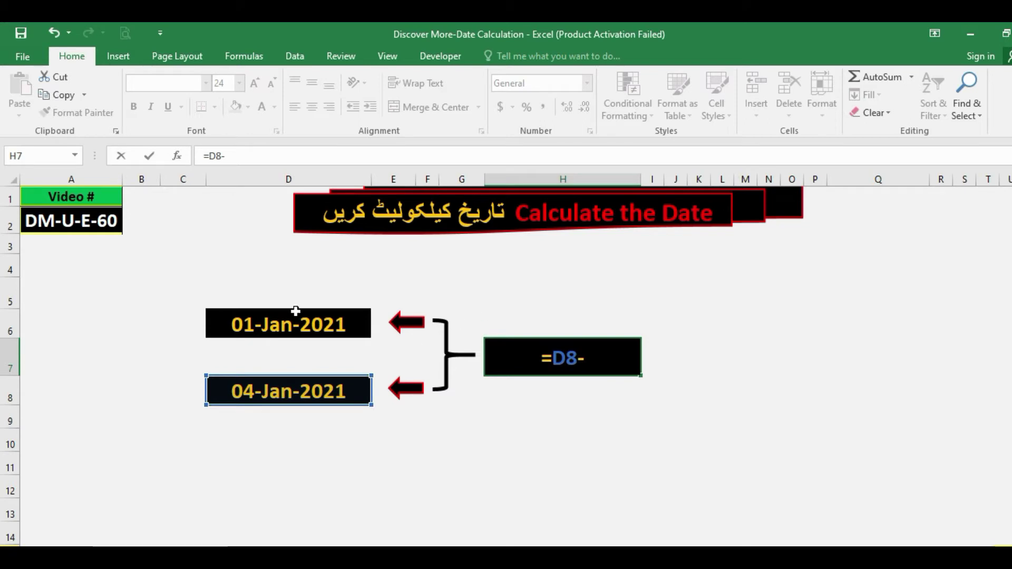
click(296, 312)
key(Return)
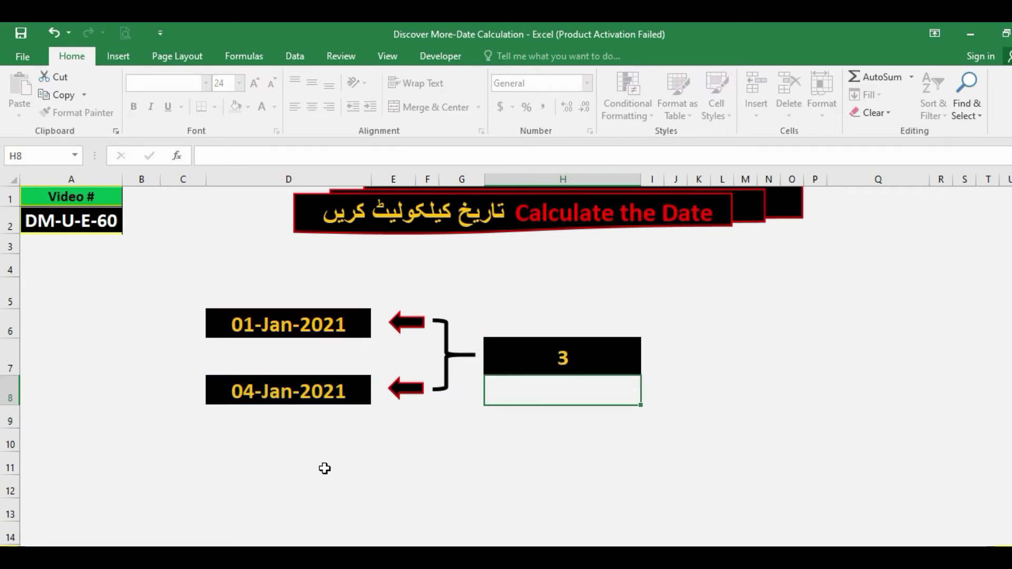
key(Up)
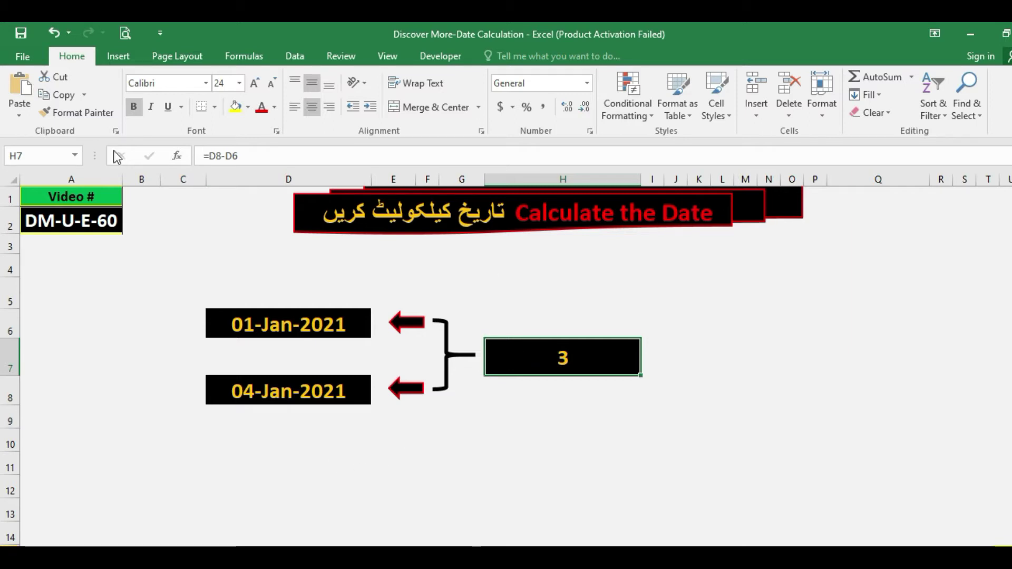
Insert +1 after D8 in H7's formula to get =D8+1-D6, showing 4.
click(223, 157)
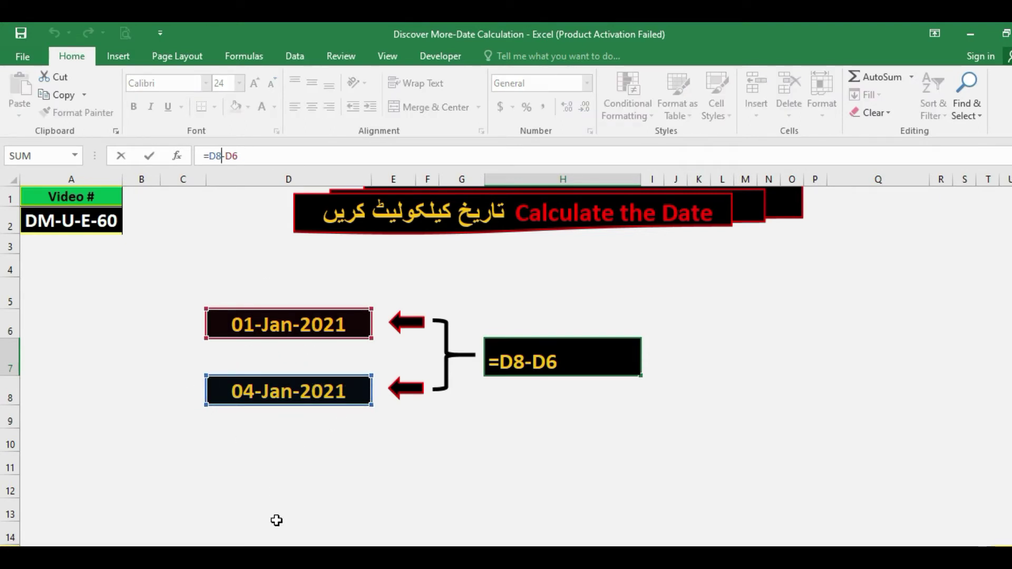
text(+1)
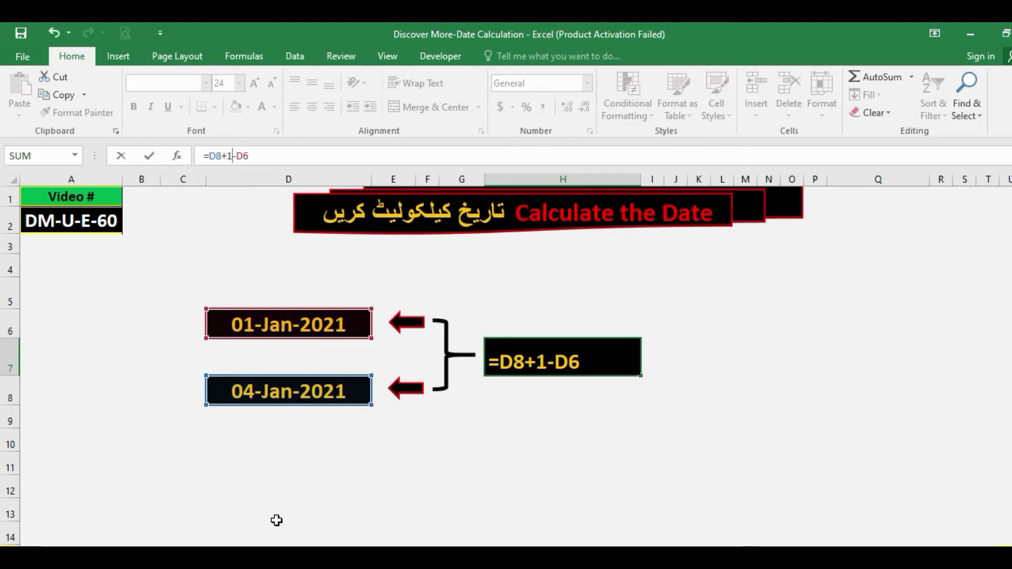
key(ctrl+Return)
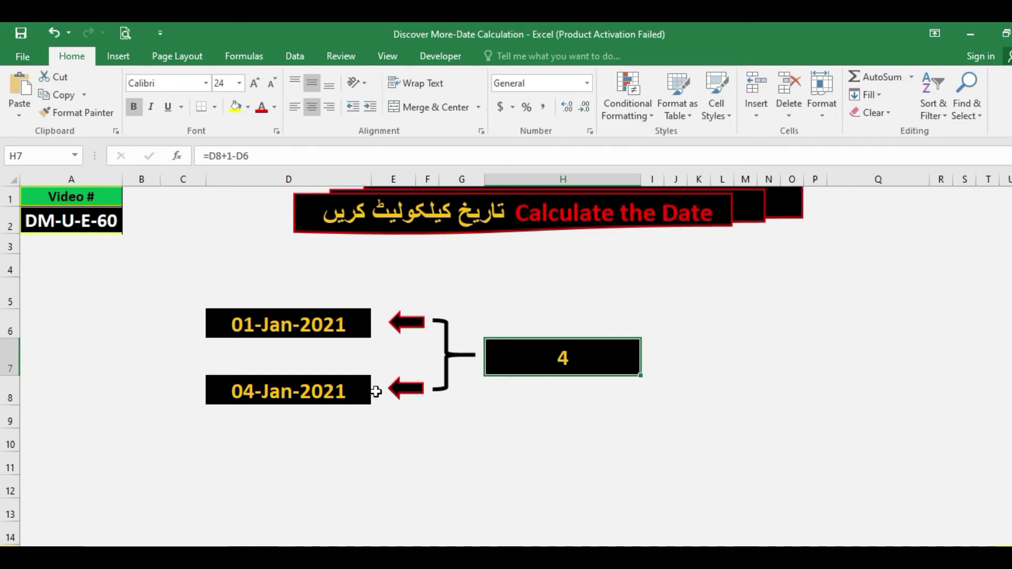
Check the stored values of the dates in D6 and D8, then return to H7.
click(307, 389)
click(294, 326)
click(293, 391)
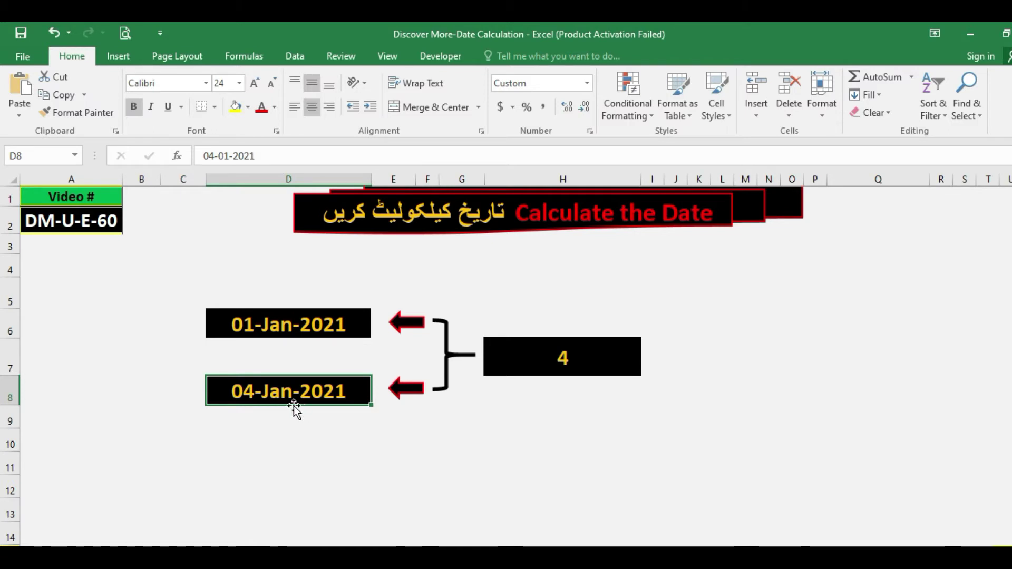
click(515, 358)
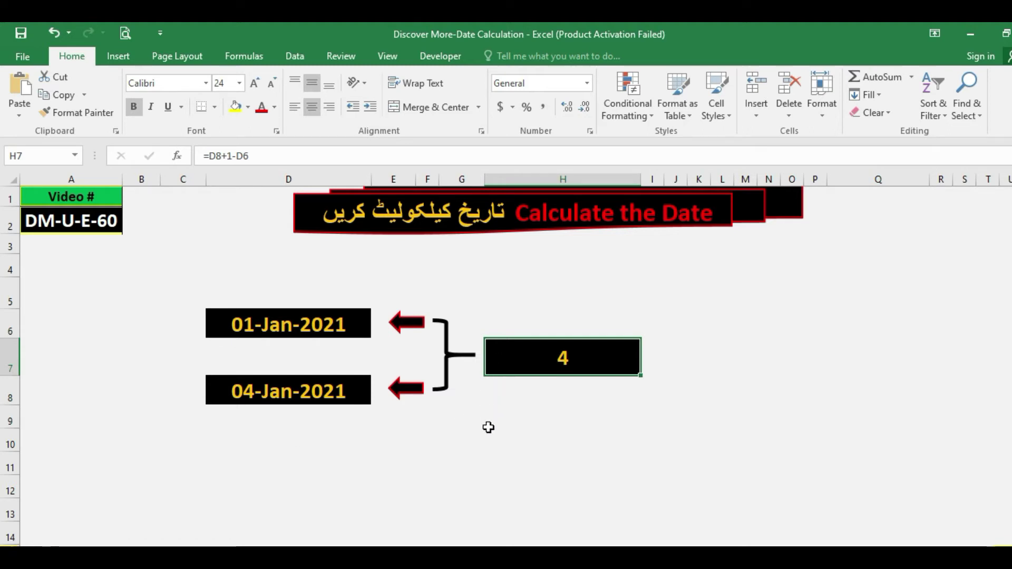
key(ctrl+1)
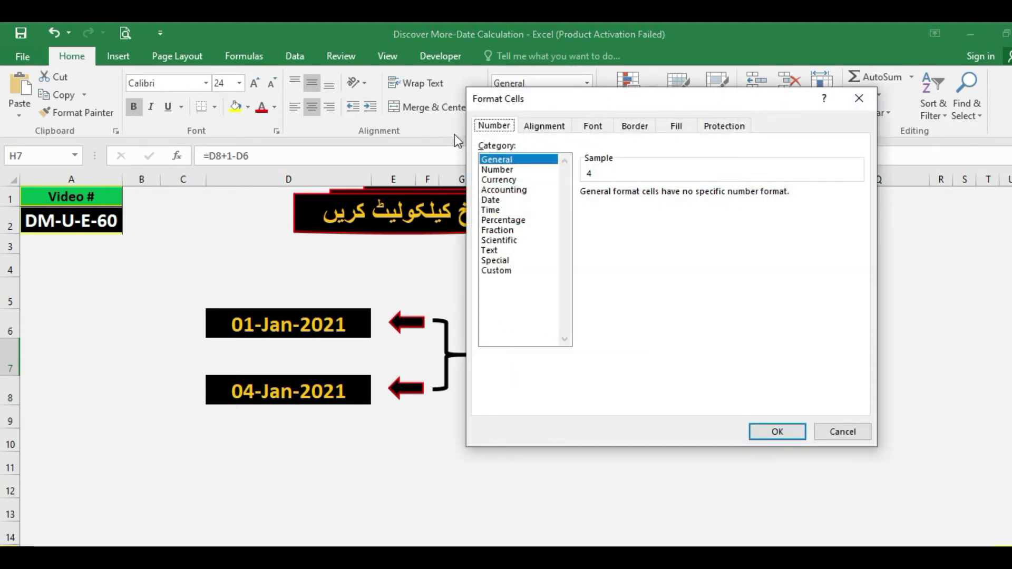
click(502, 202)
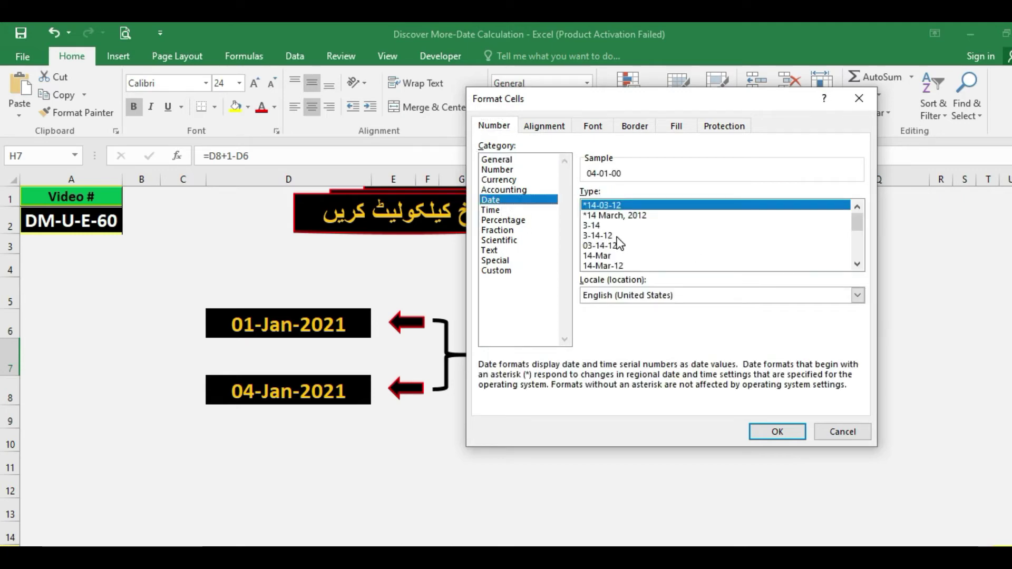
click(597, 236)
click(777, 431)
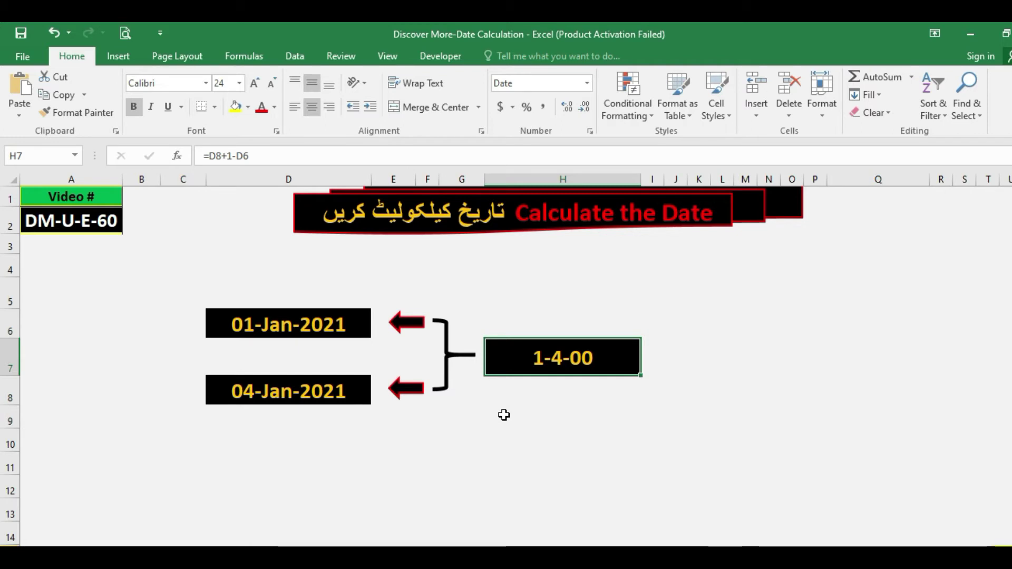
key(ctrl+z)
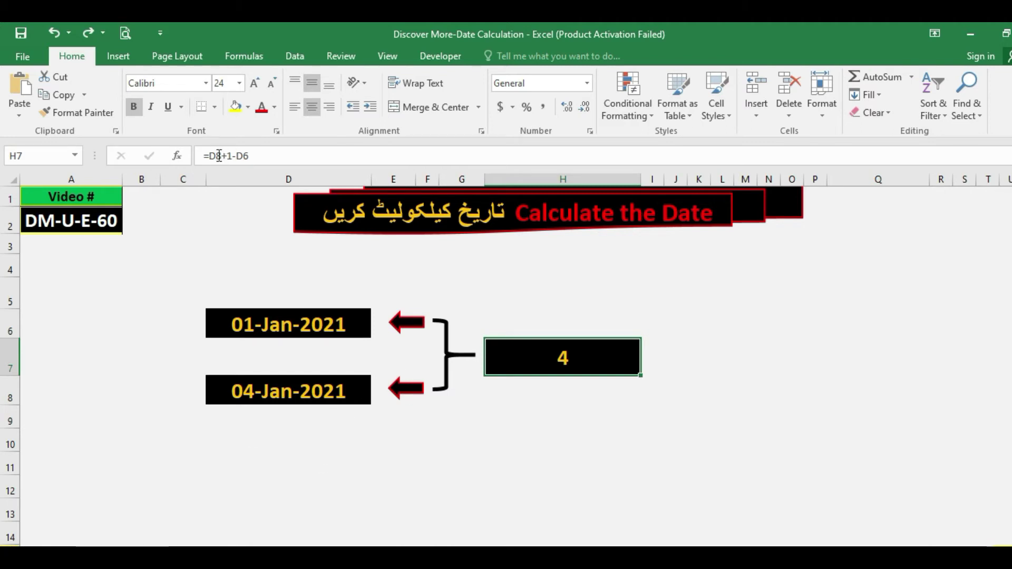
Highlight the D8+1 part of H7's formula and commit it unchanged.
drag(209, 155, 233, 156)
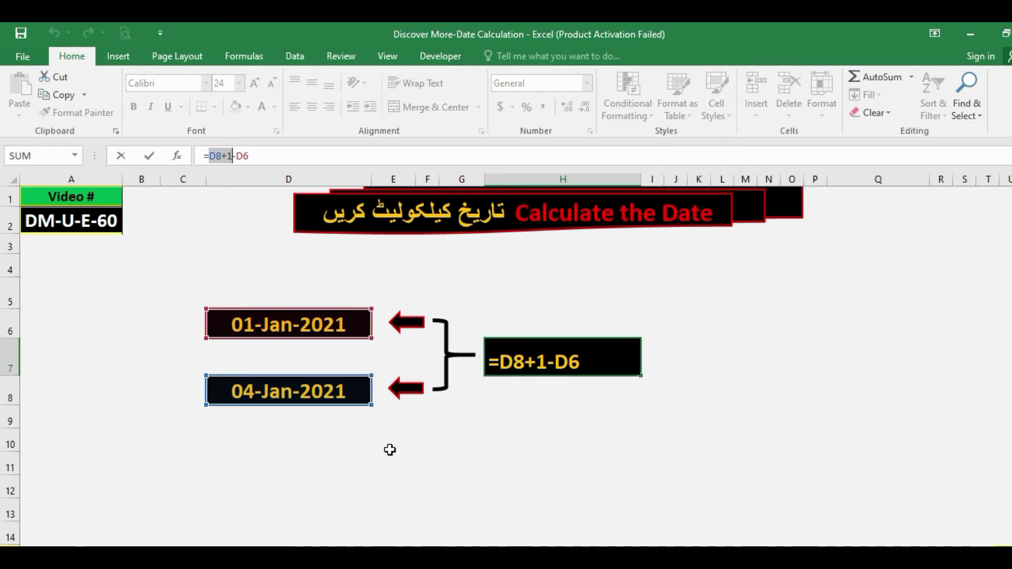
key(Return)
key(Up)
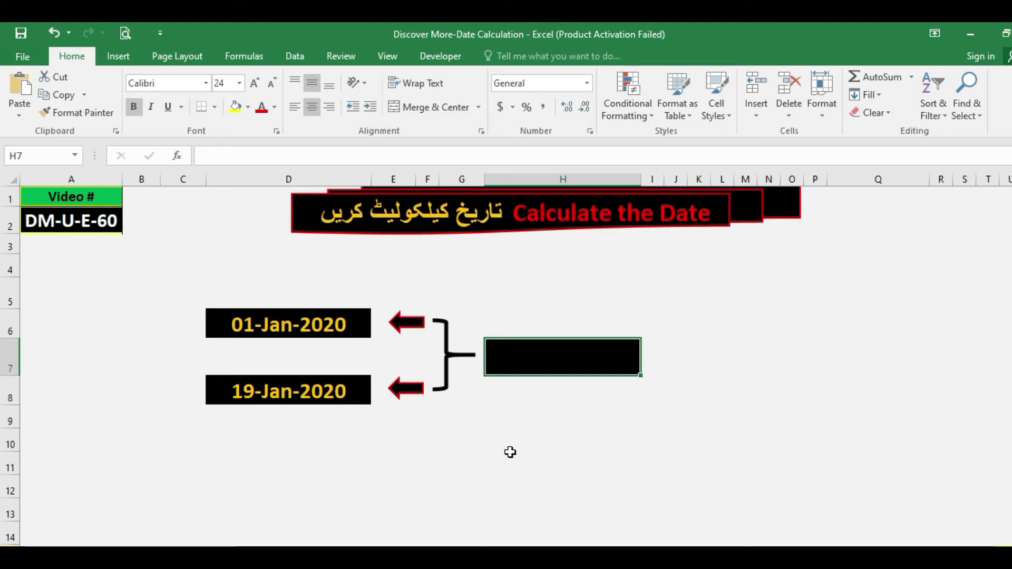
Check the new dates 01-Jan-2020 in D6 and 19-Jan-2020 in D8.
click(331, 323)
click(308, 392)
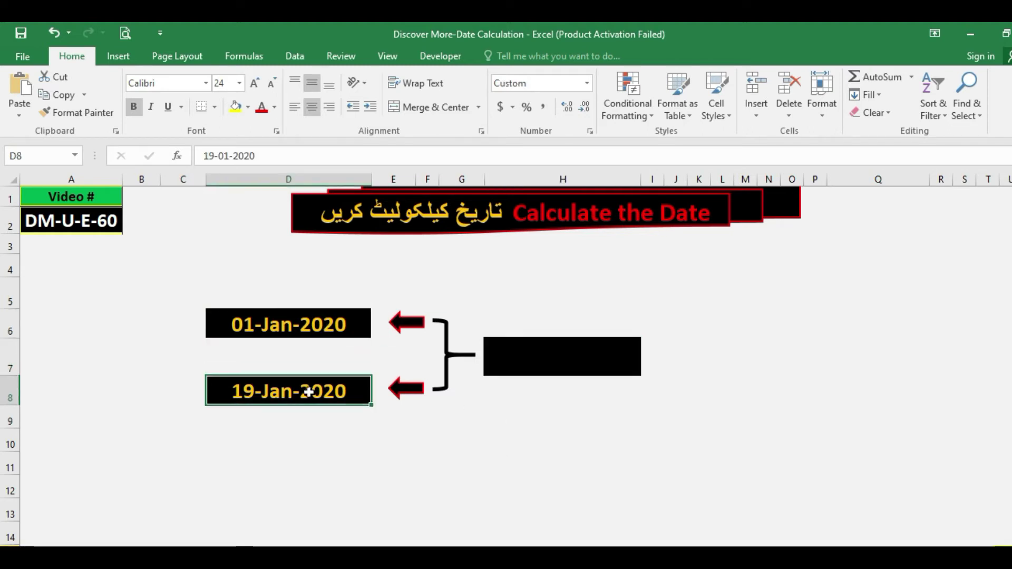
click(290, 324)
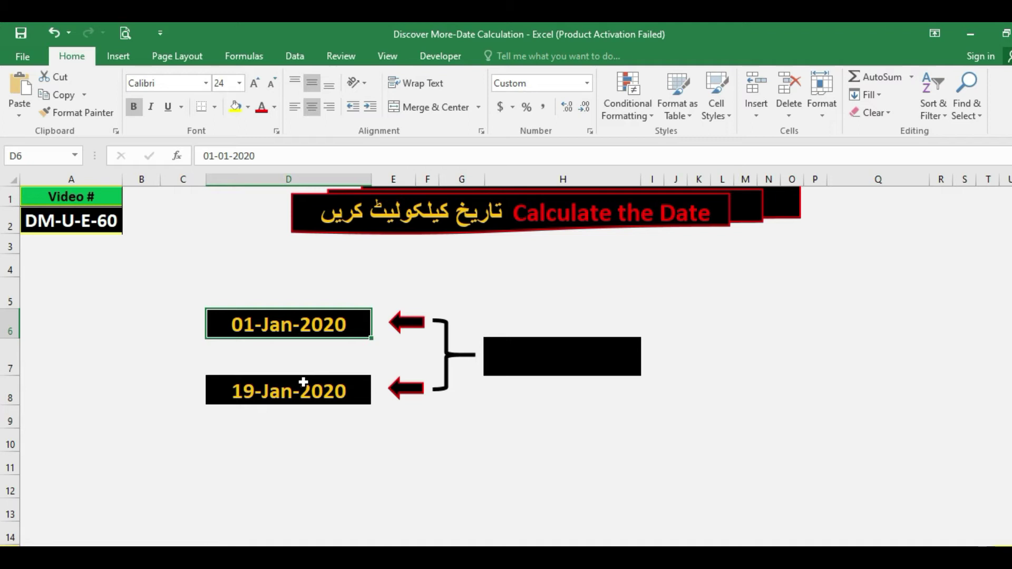
click(304, 383)
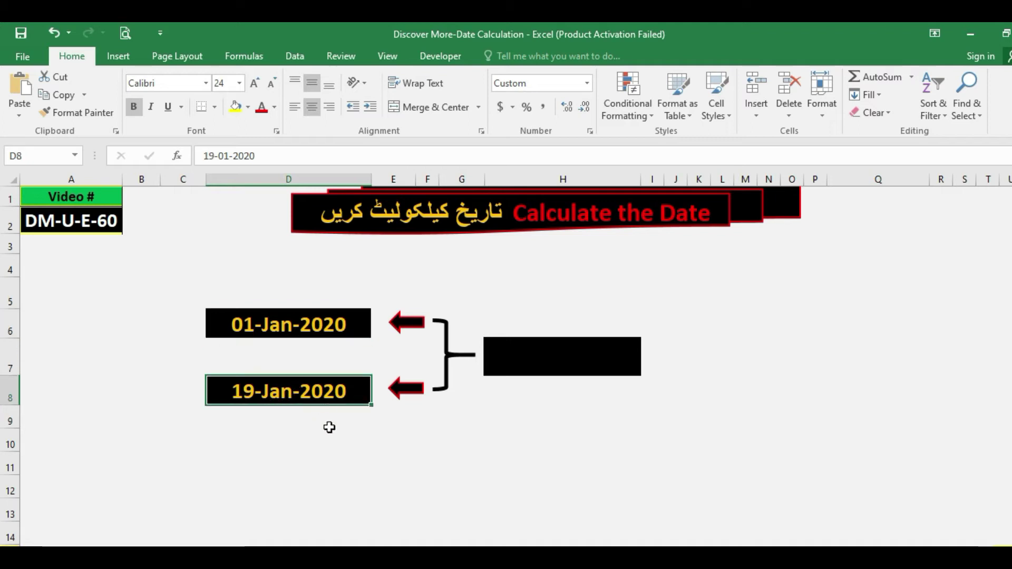
Enter =DAYS(D8,D6) in H7, returning 18 days between the two dates.
click(535, 363)
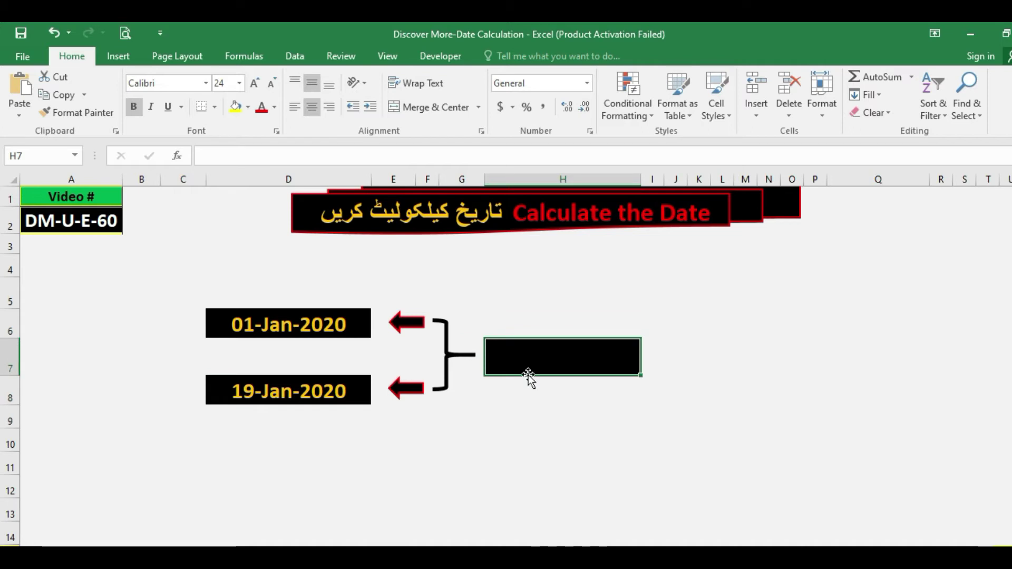
text(=day)
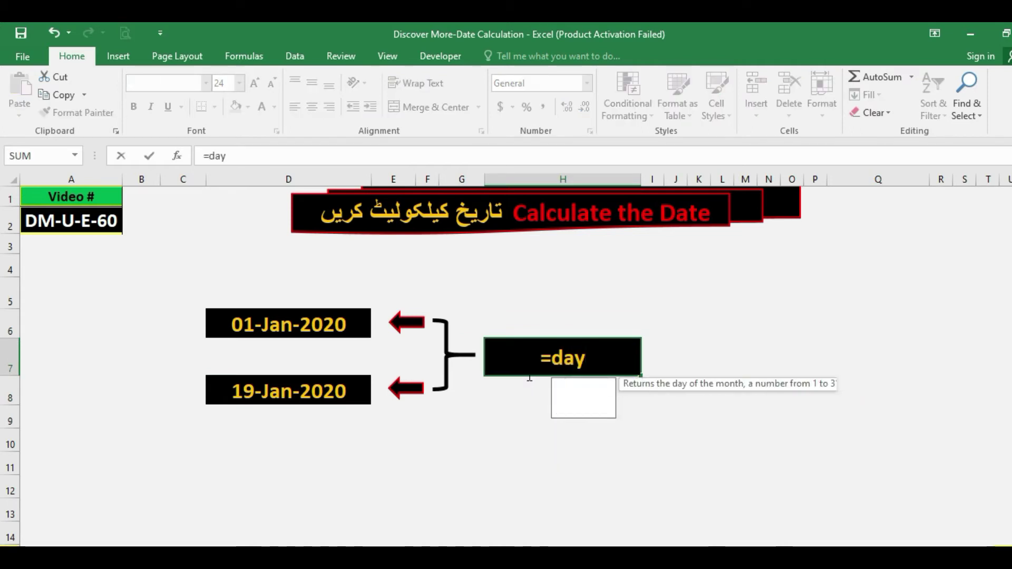
text(s()
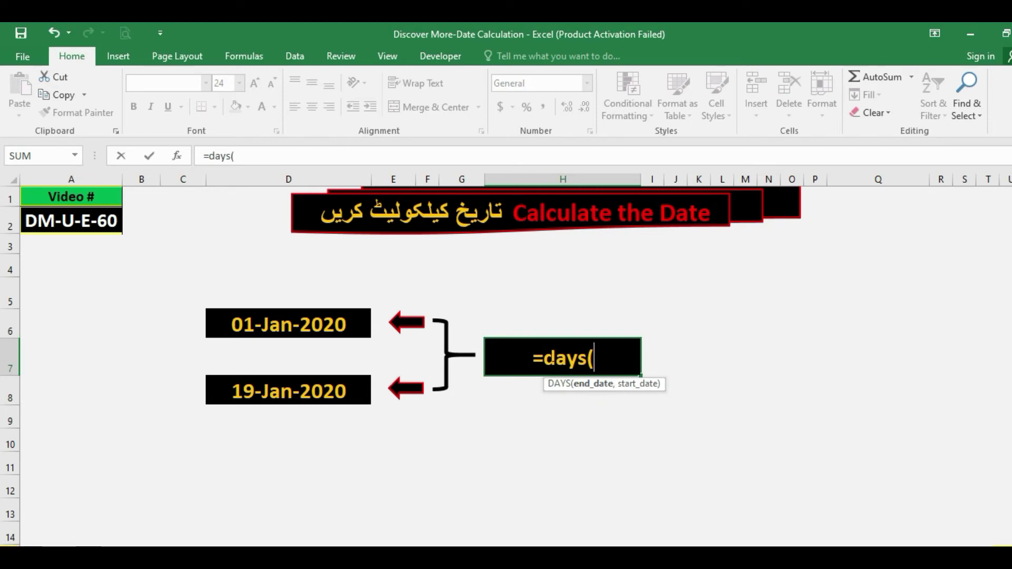
click(307, 391)
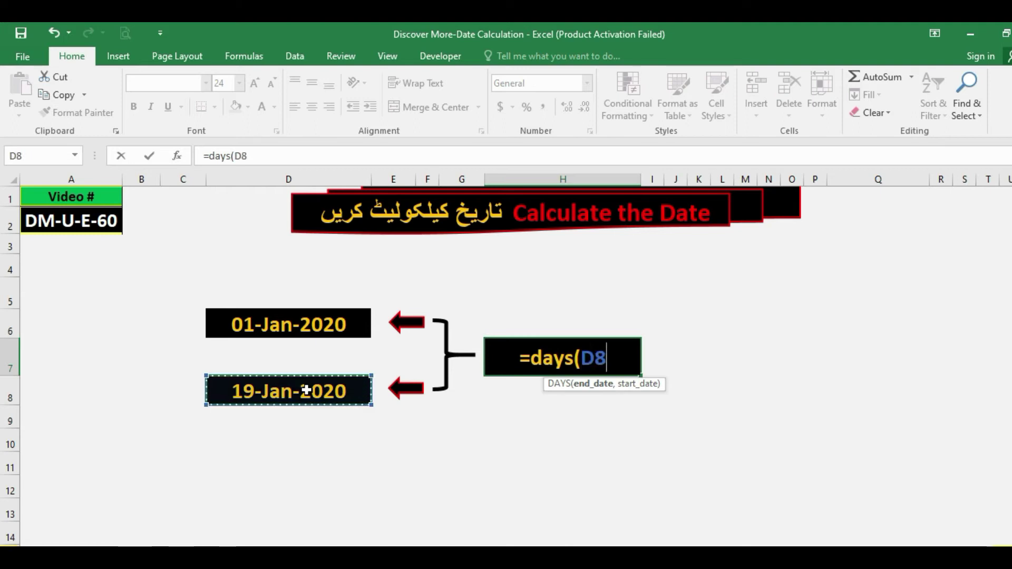
text(,)
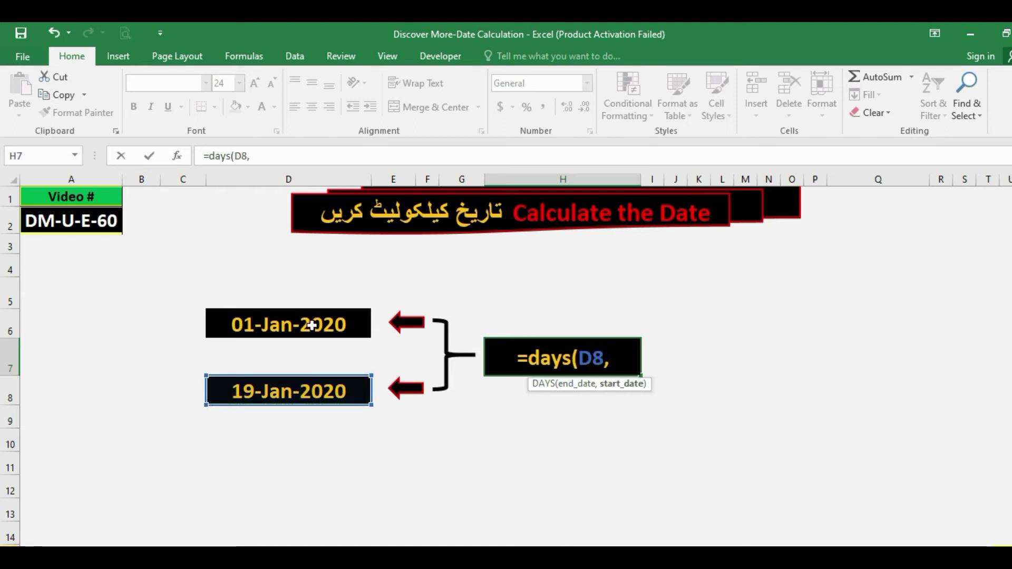
click(312, 326)
text())
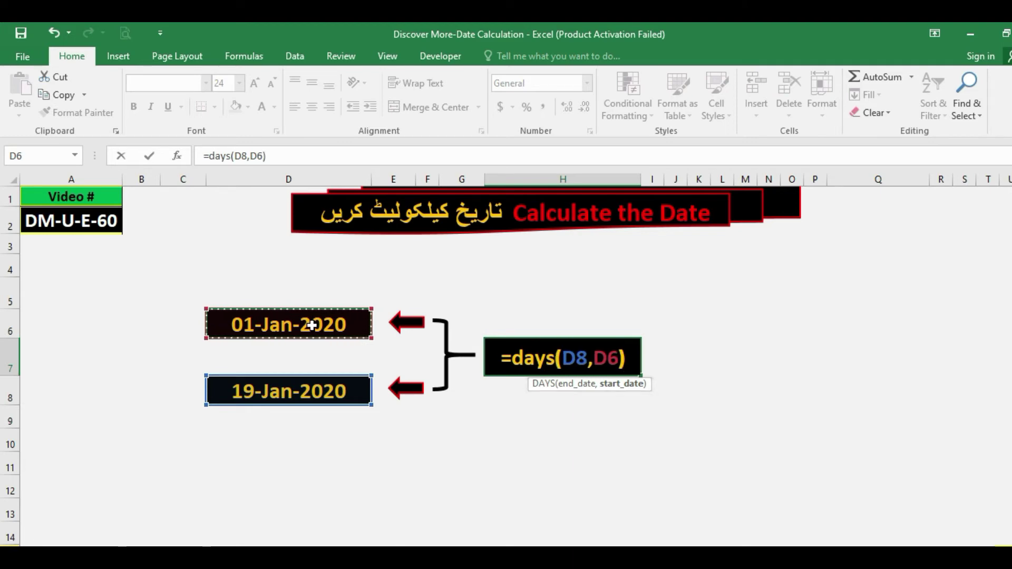
key(Return)
key(Up)
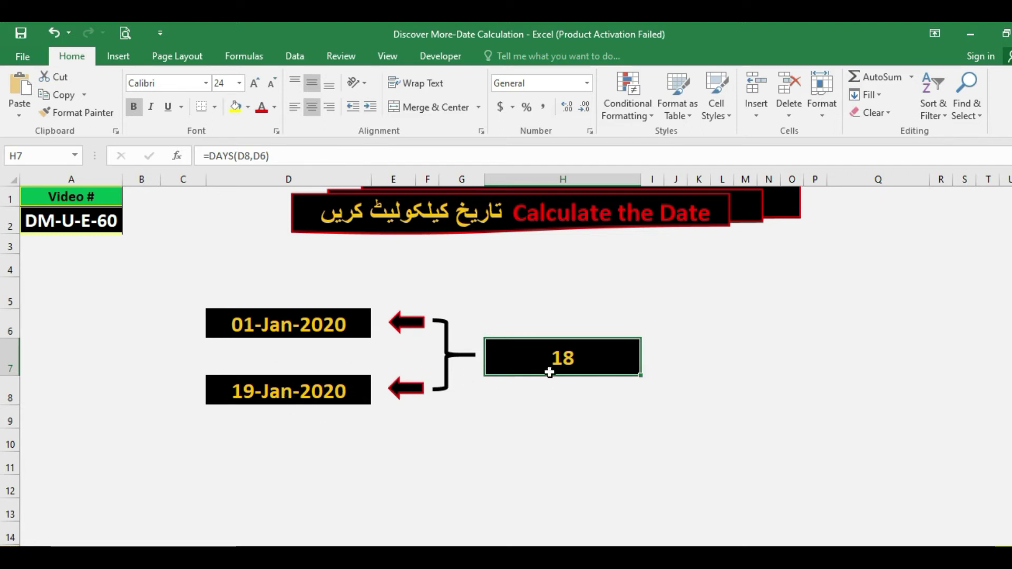
click(249, 156)
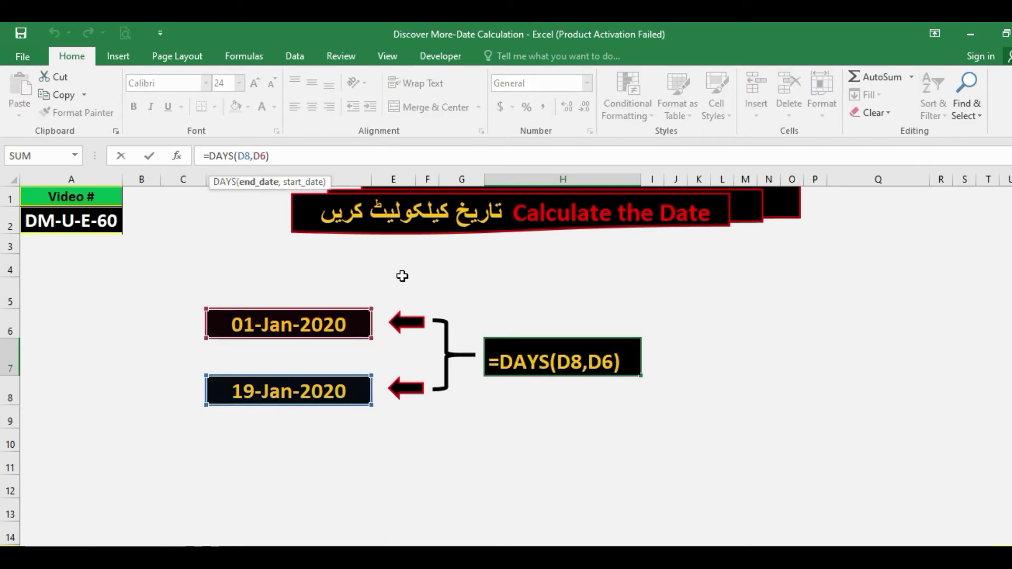
Change H7 to =DAYS(D8+1,D6) so it gives 19 days, and review the formula.
text(+)
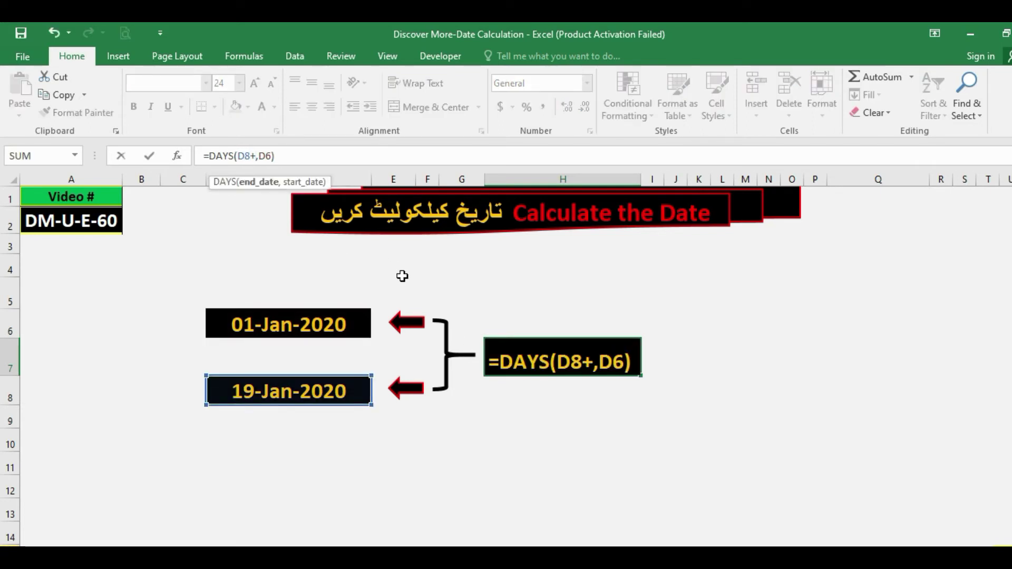
text(1)
key(Return)
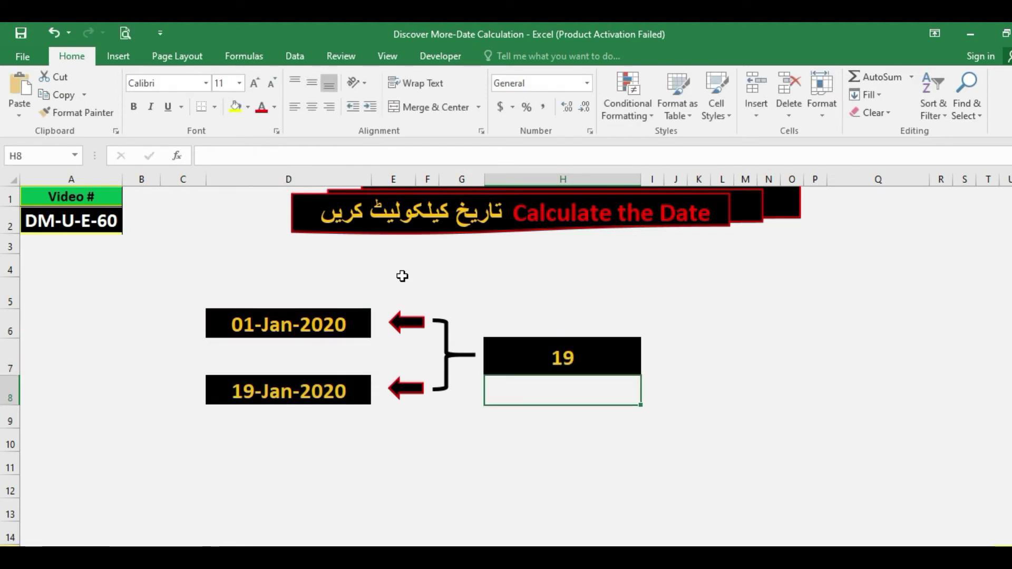
key(Up)
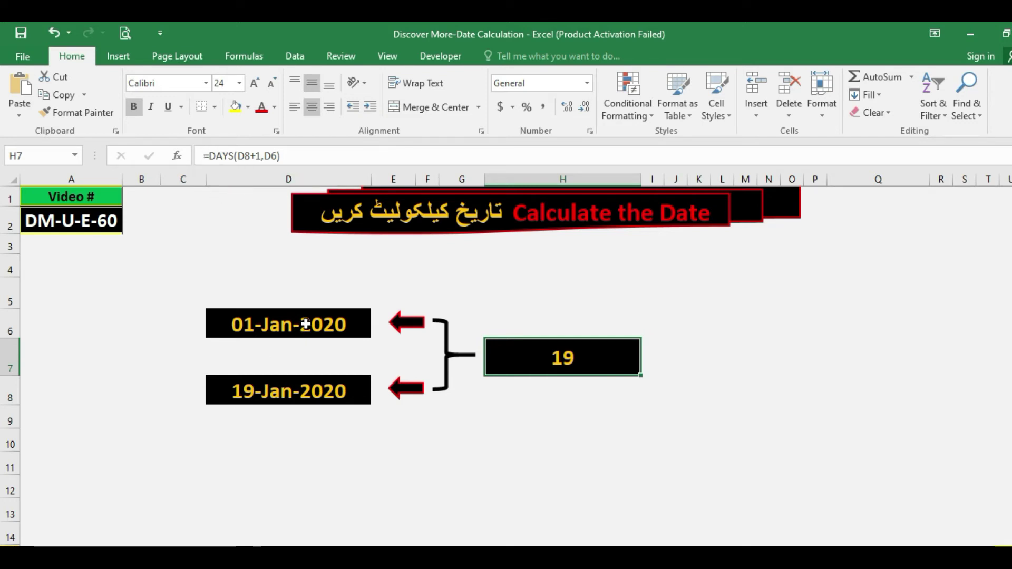
drag(208, 153, 234, 156)
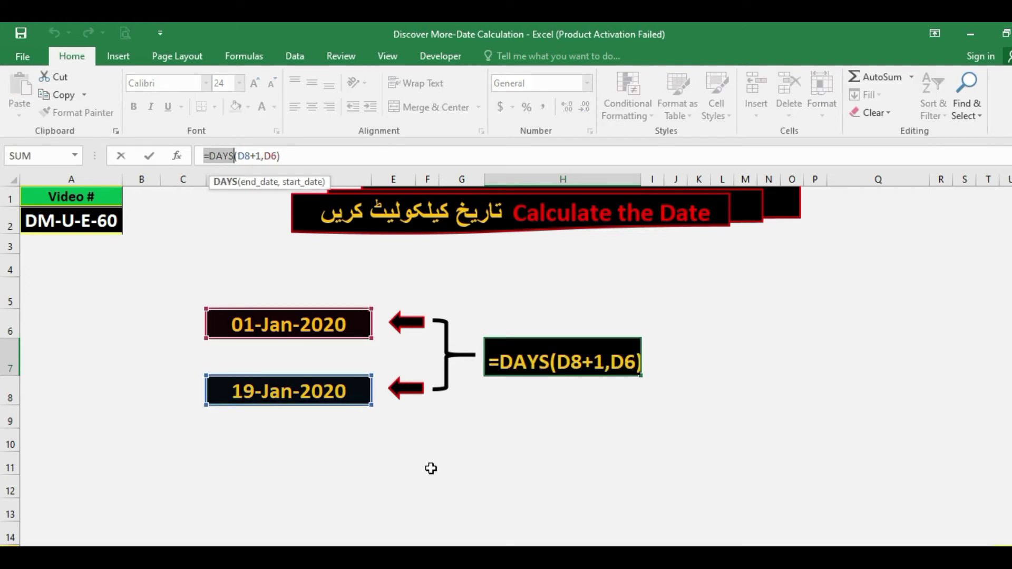
key(ctrl+Return)
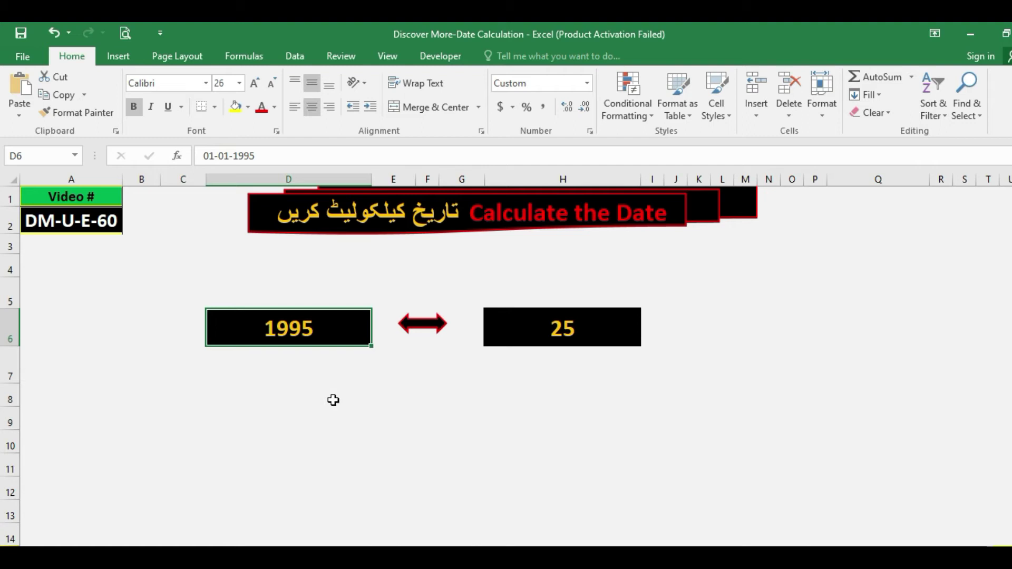
Select H7 and inspect the 25 result shown in H6.
click(544, 367)
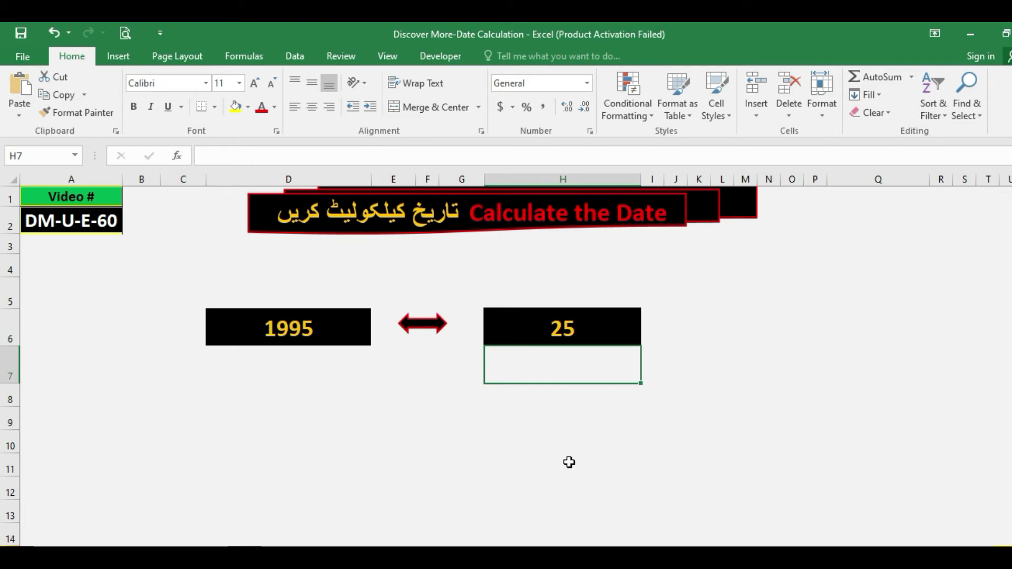
click(584, 329)
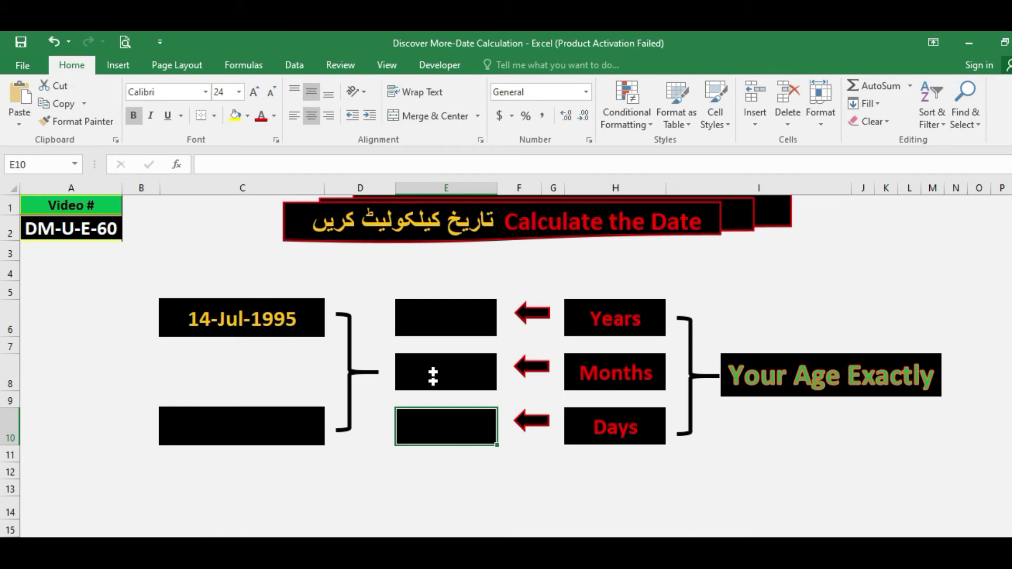
Go over the empty Years, Months and Days result boxes.
click(427, 324)
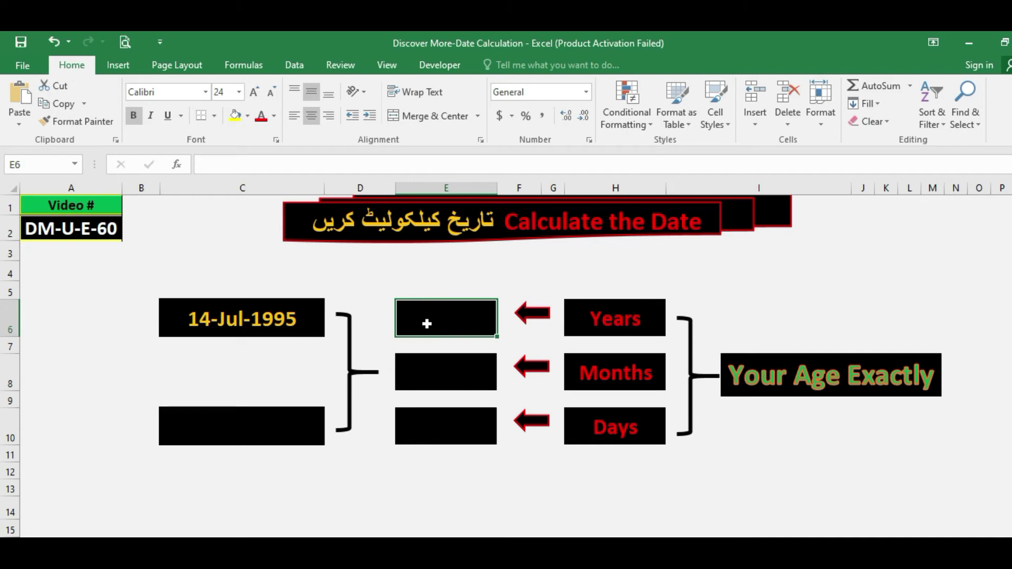
click(604, 369)
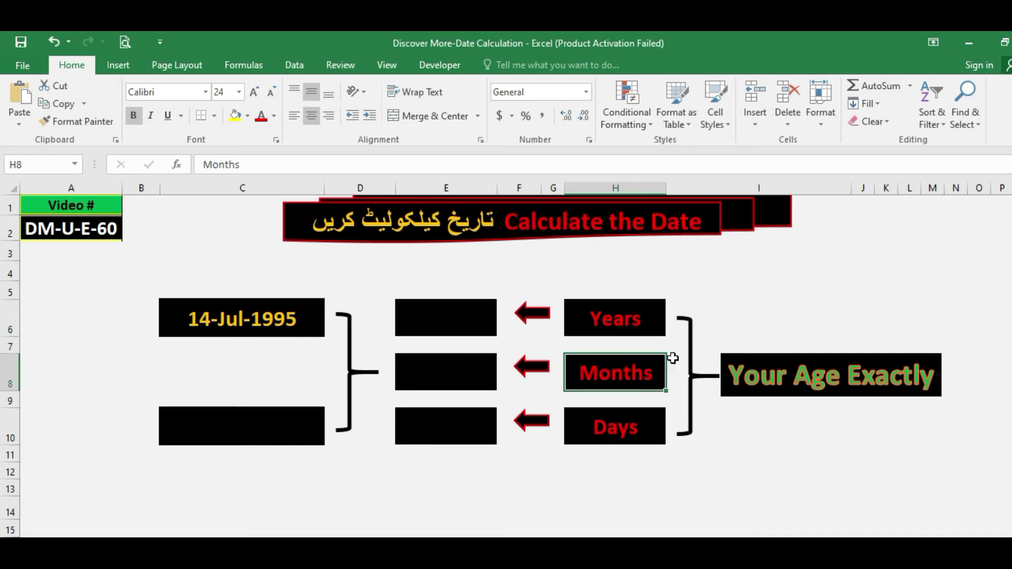
click(607, 427)
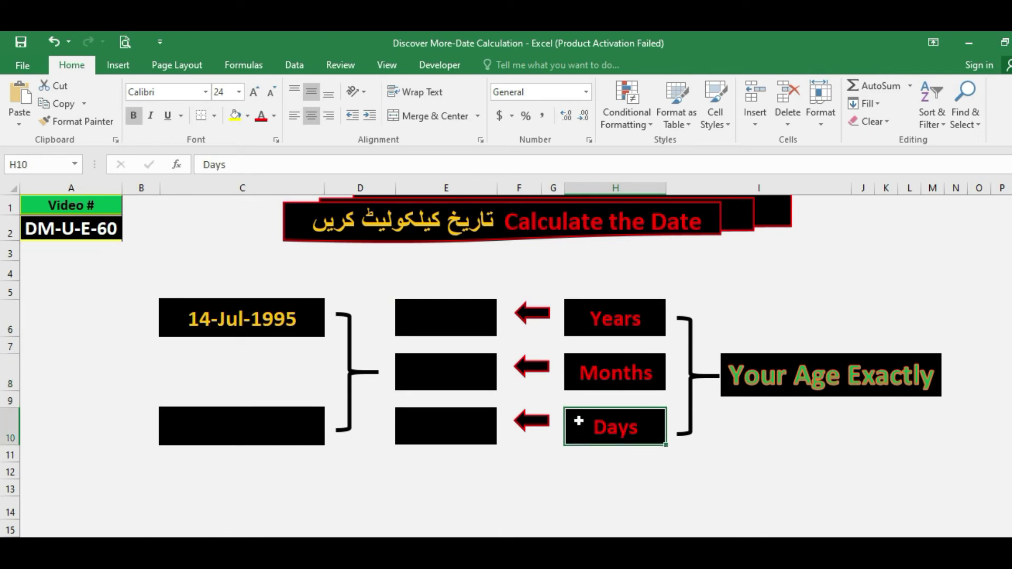
click(429, 317)
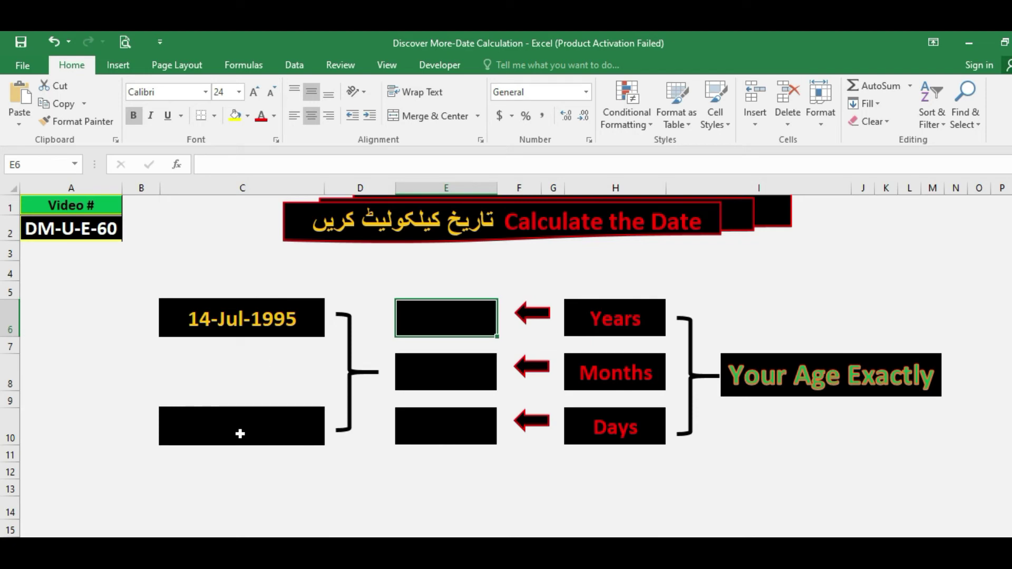
Enter 4-1 in C10 so the current date reads 04-Jan-2021.
click(230, 430)
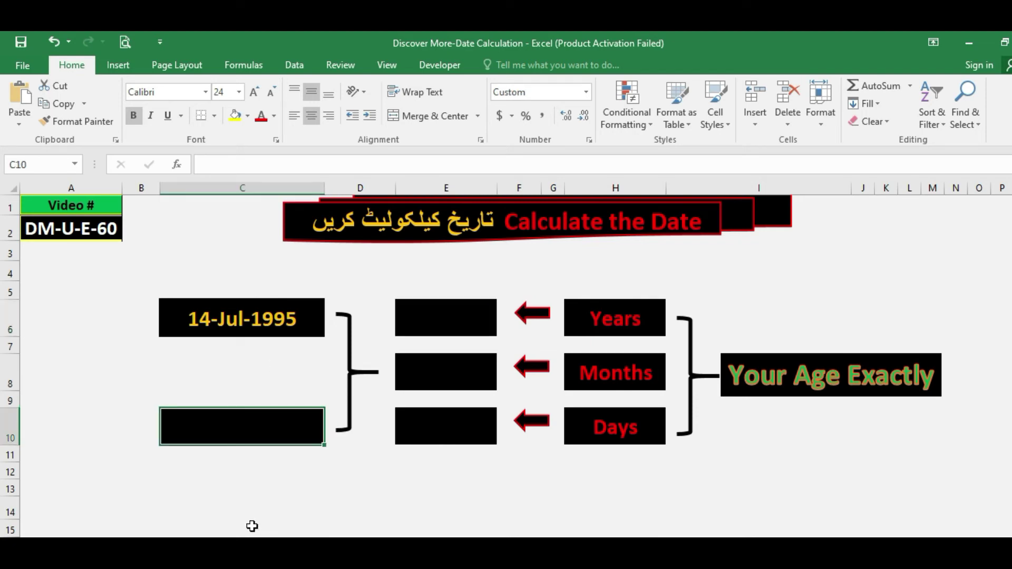
text(4)
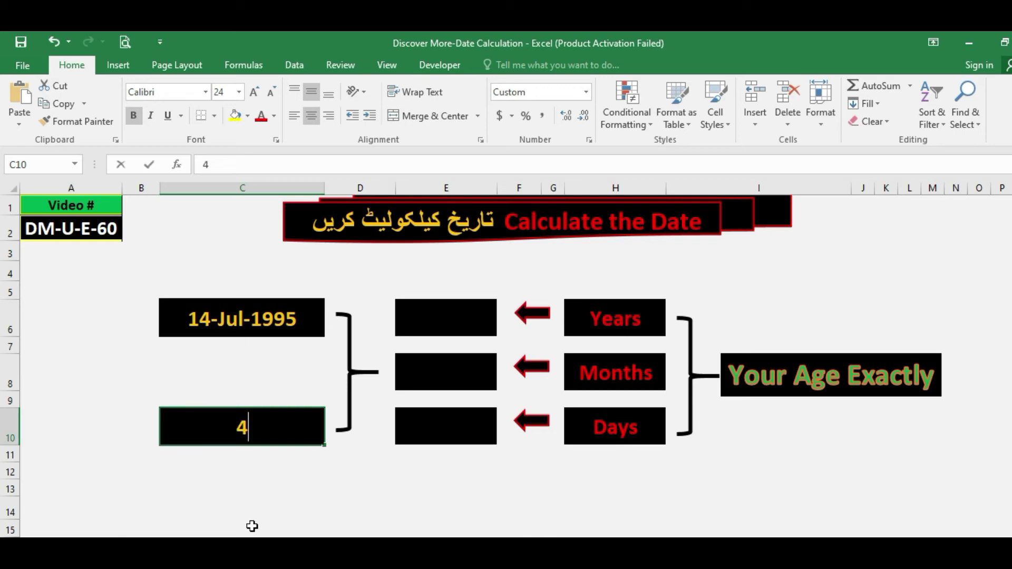
text(-1)
key(ctrl+Return)
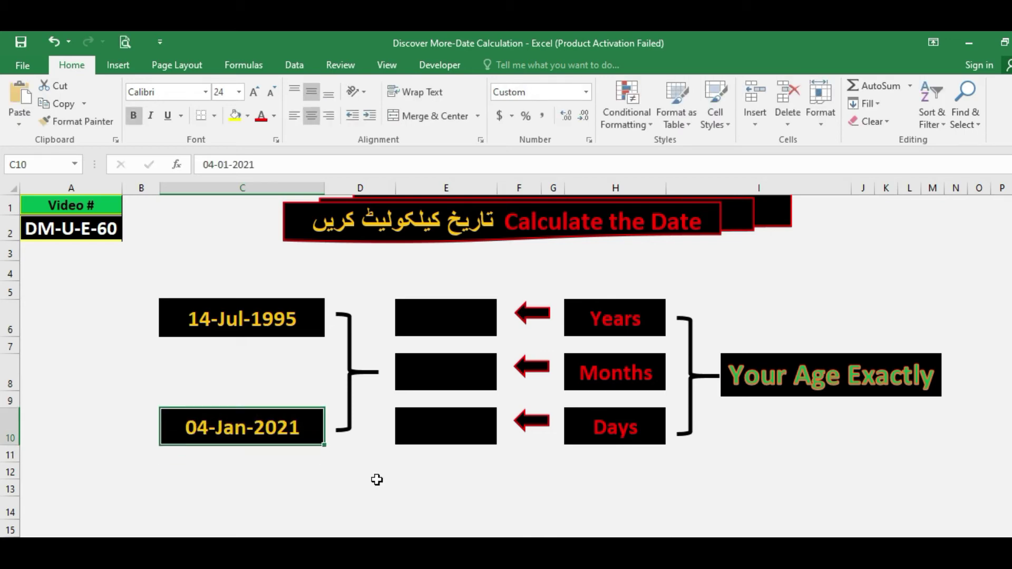
click(458, 316)
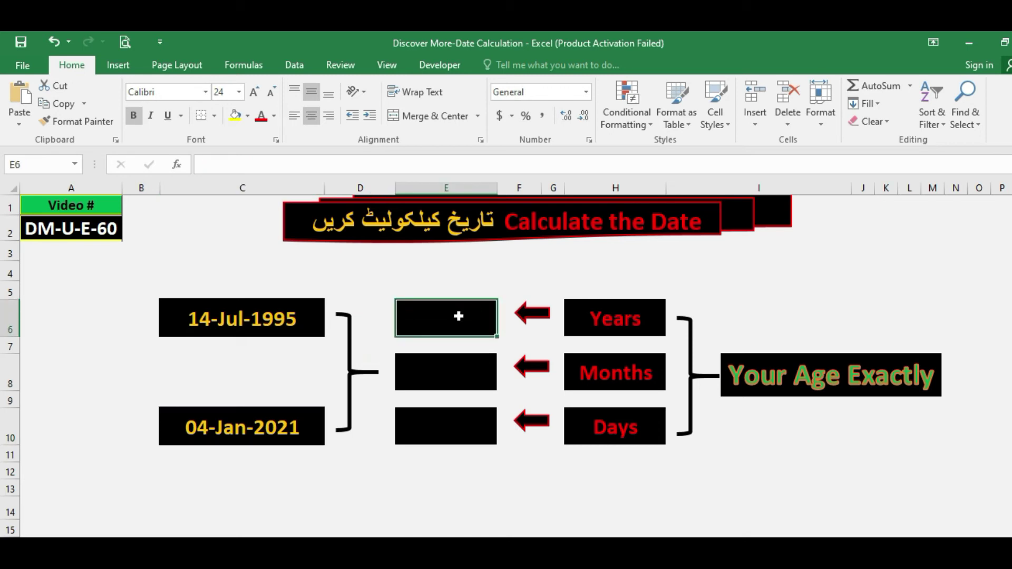
Enter =DATEDIF(C6,C10,"Y") in E6 so the Years box shows 25.
text(=)
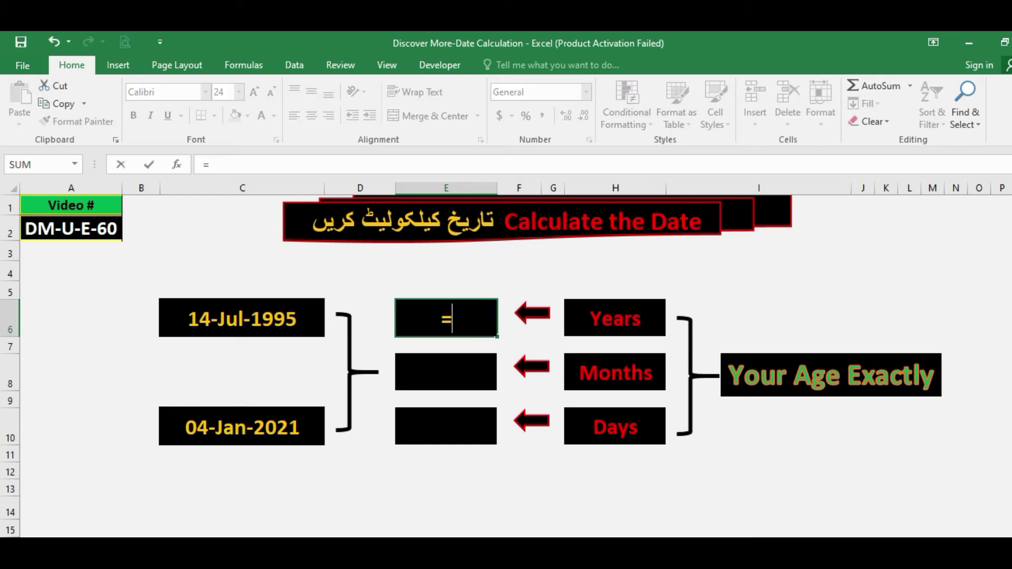
text(DATE)
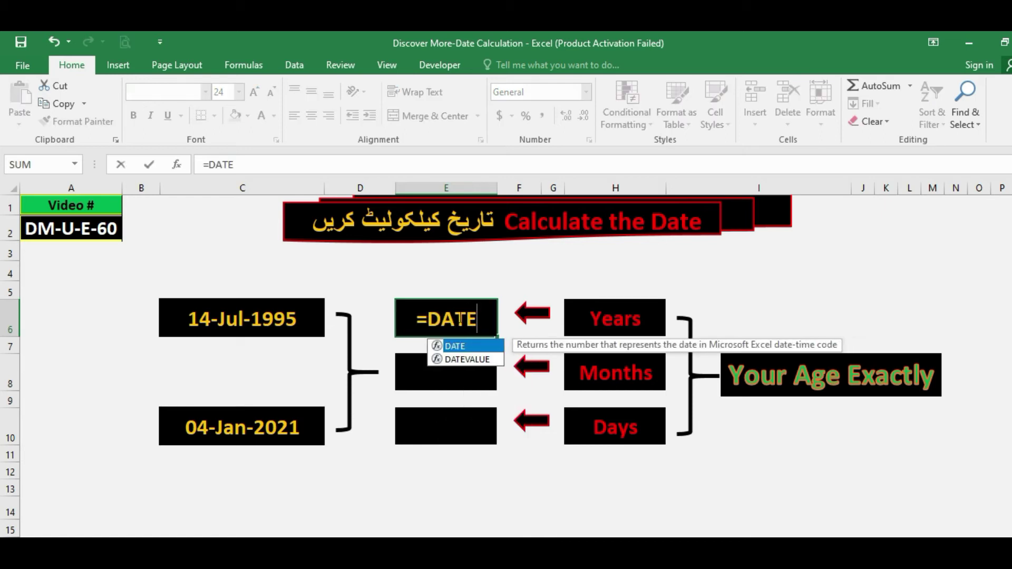
text(DIF)
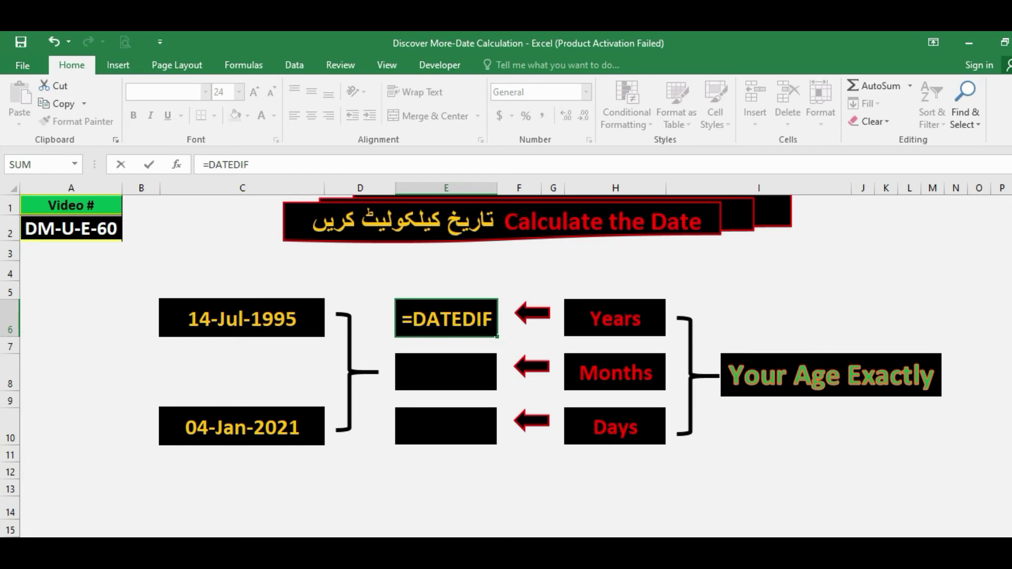
text(()
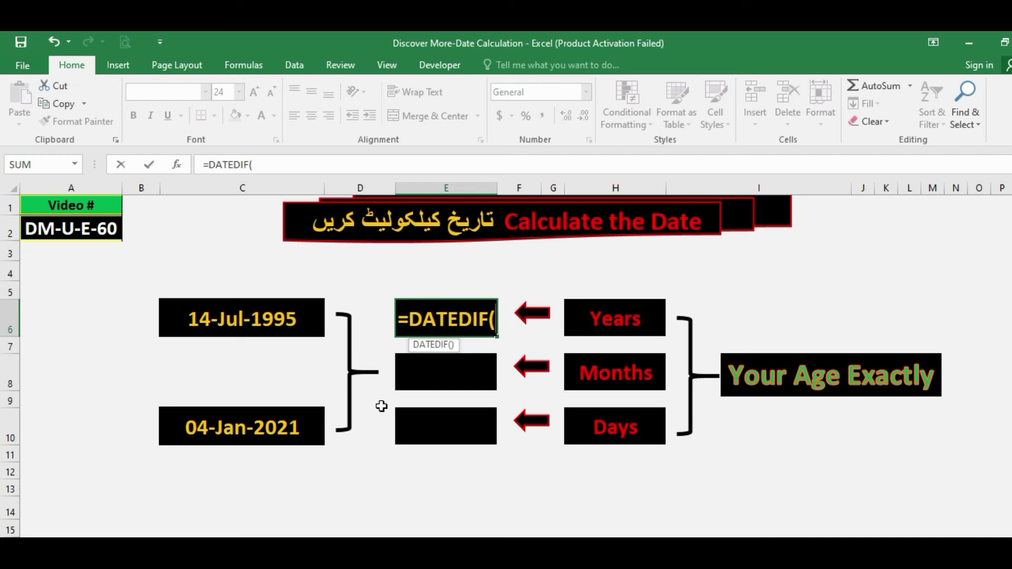
click(259, 326)
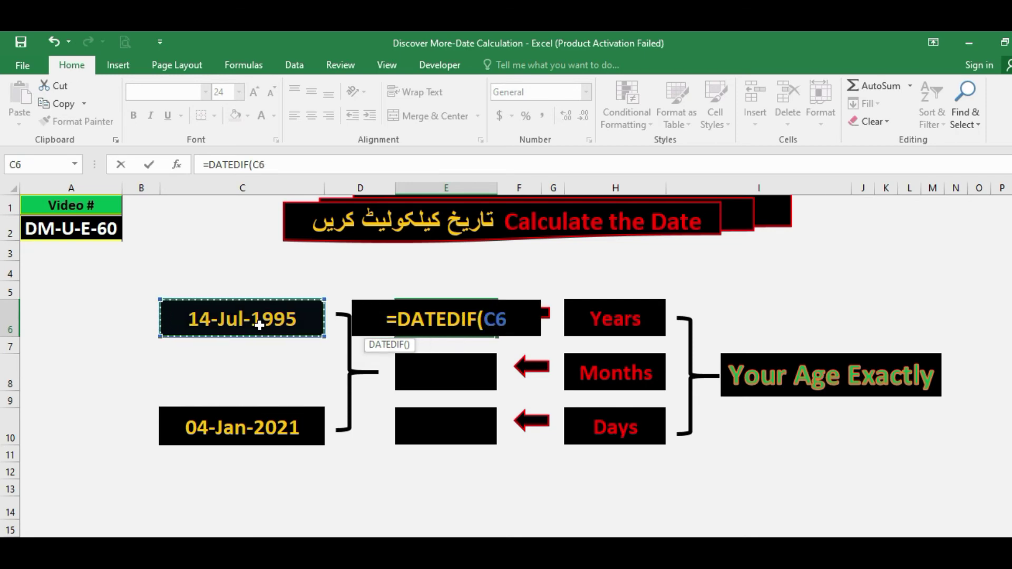
text(,)
click(264, 423)
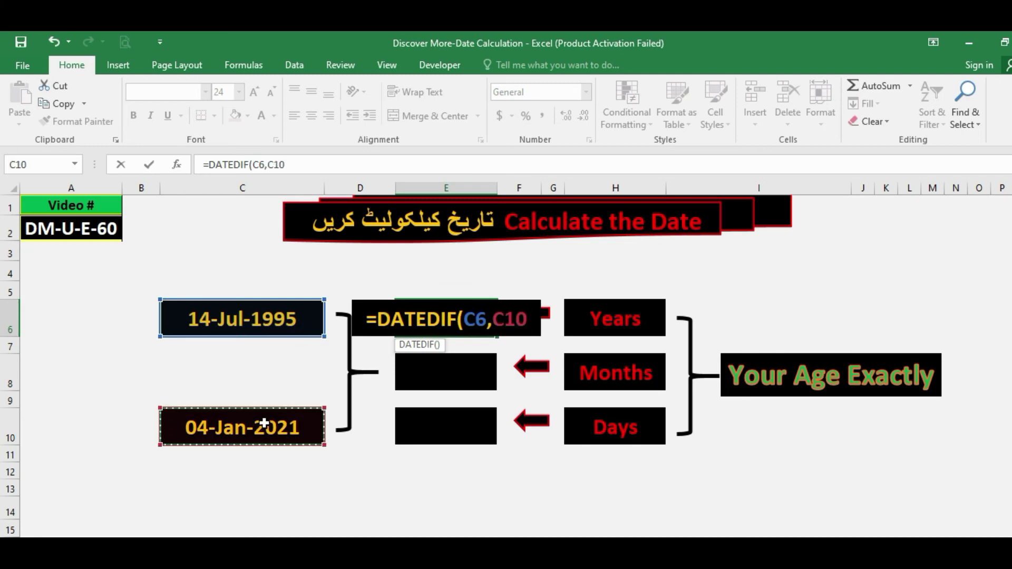
text(,")
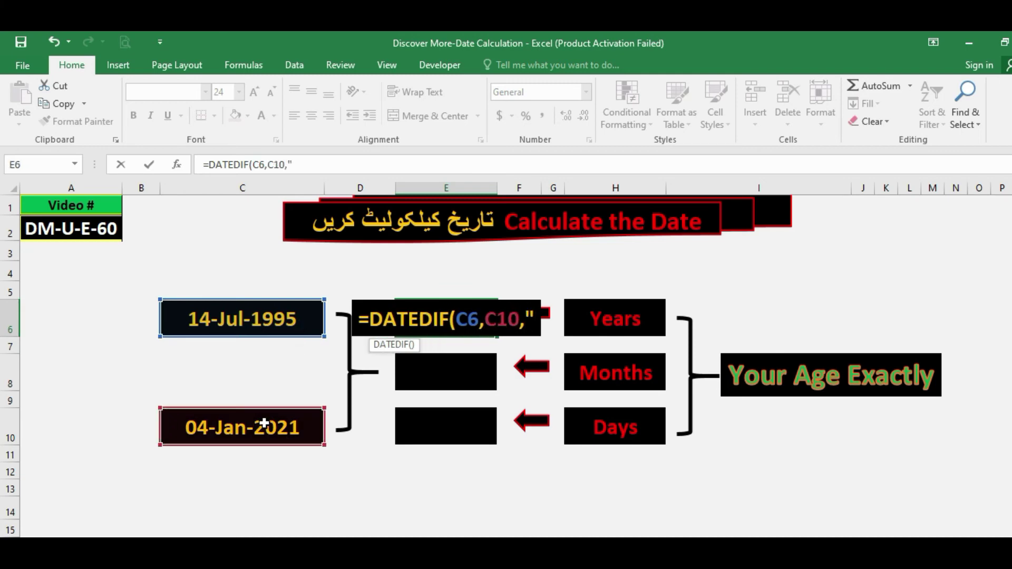
text(y)
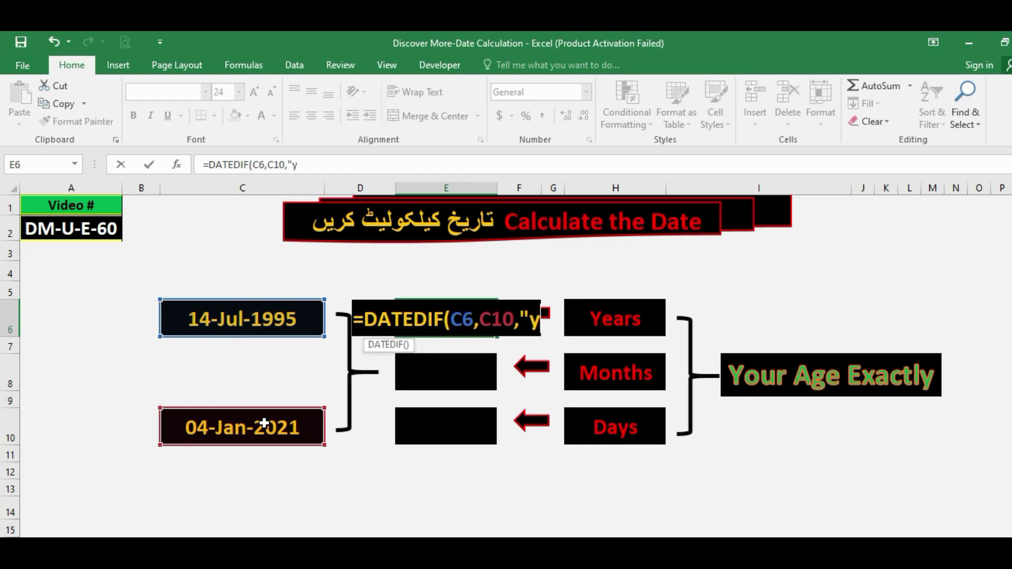
key(BackSpace)
text(Y)
text("))
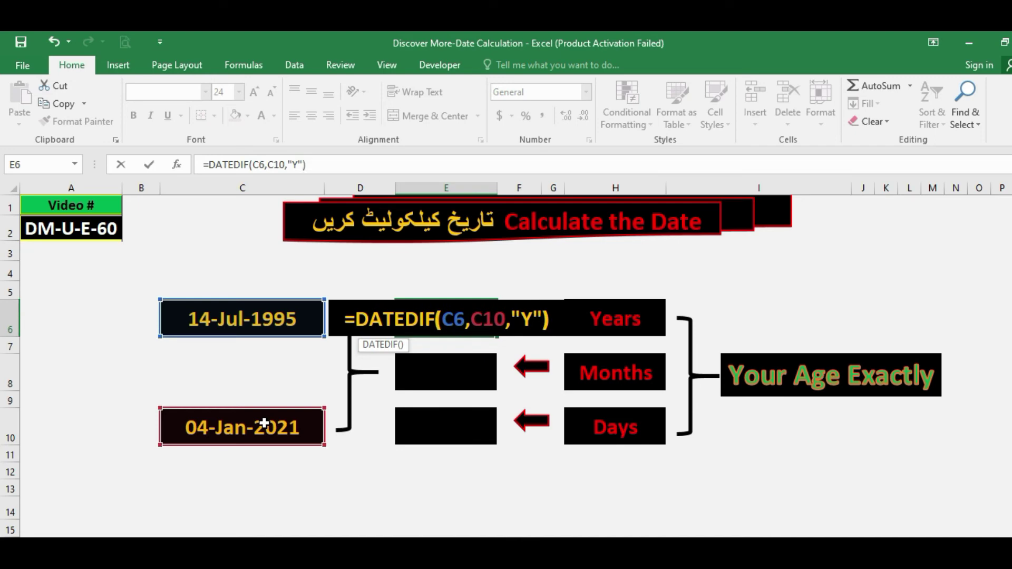
key(Return)
key(Up)
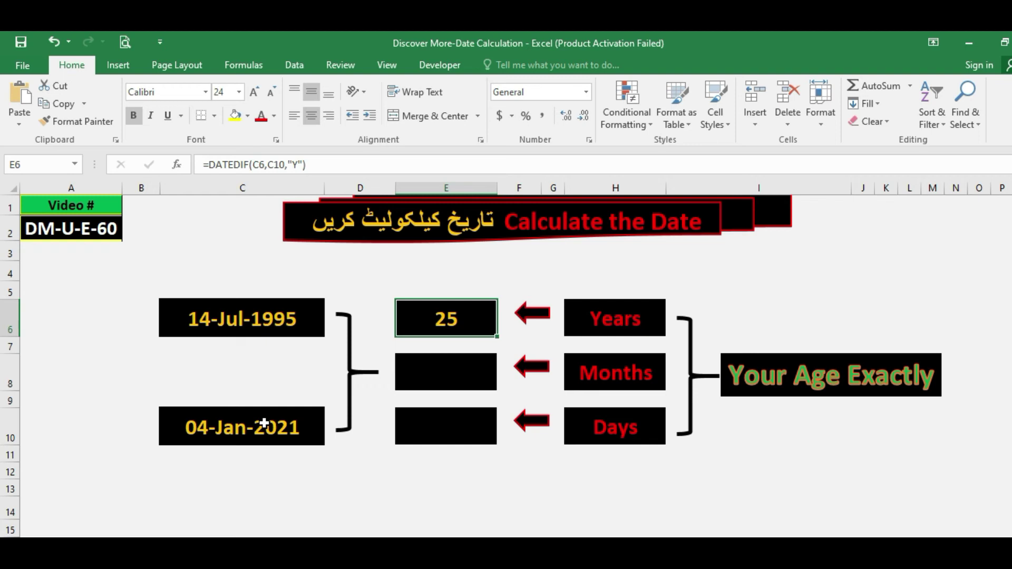
Enter =DATEDIF(C6,C10,"YM") in E8 so the Months box shows 5.
key(Down)
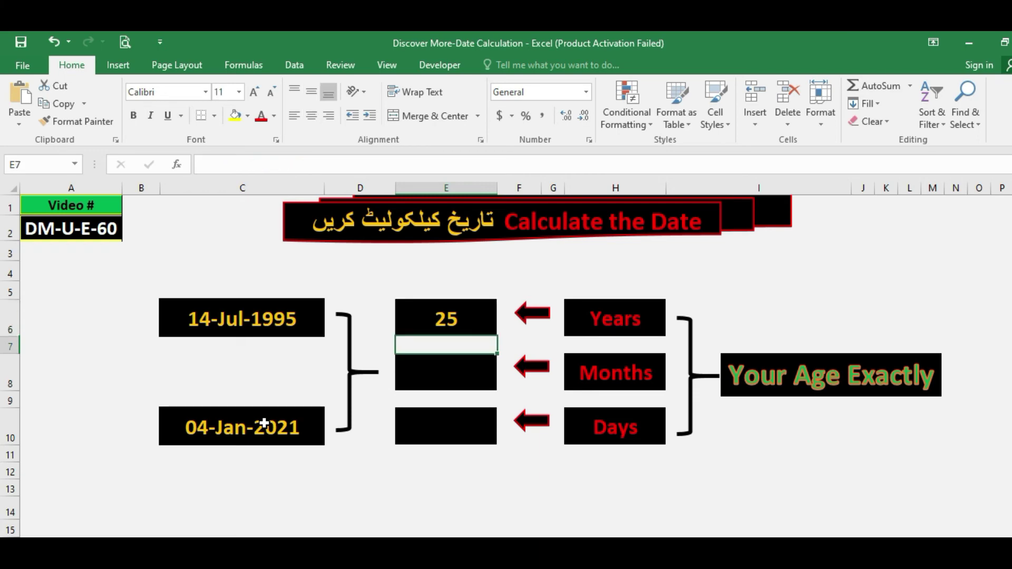
key(Down)
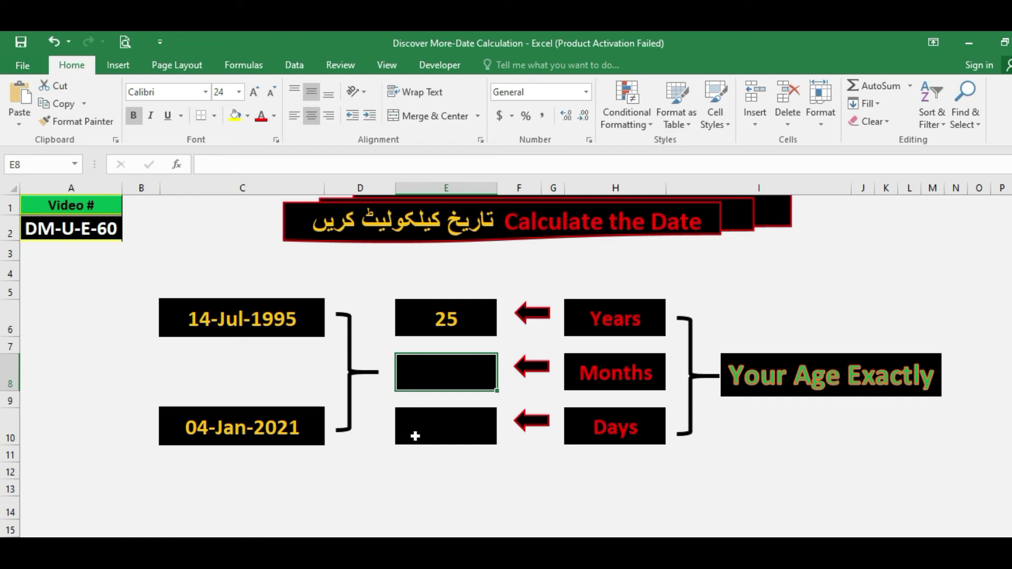
key(F2)
text(=D)
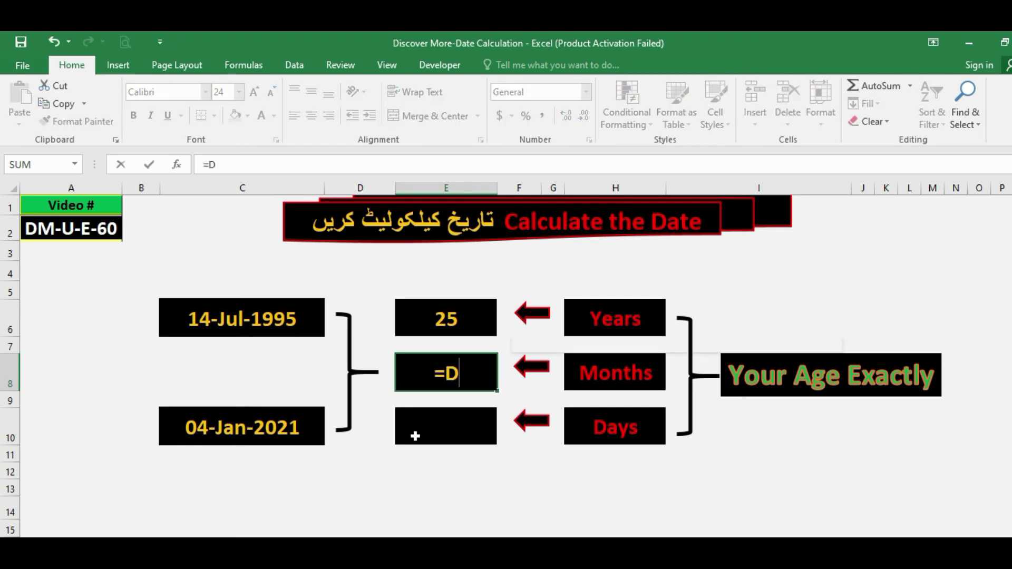
text(ATEDI)
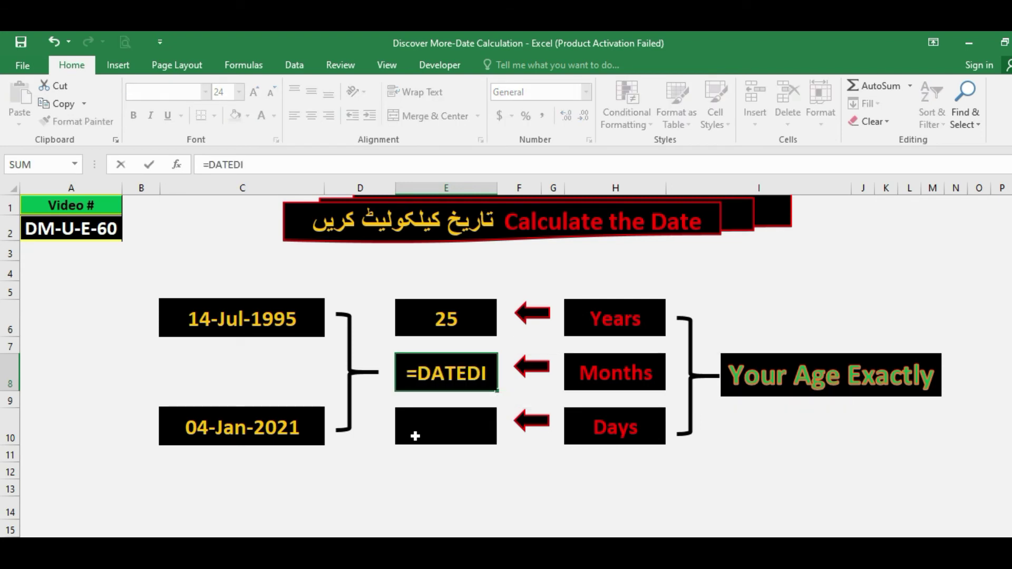
text(F()
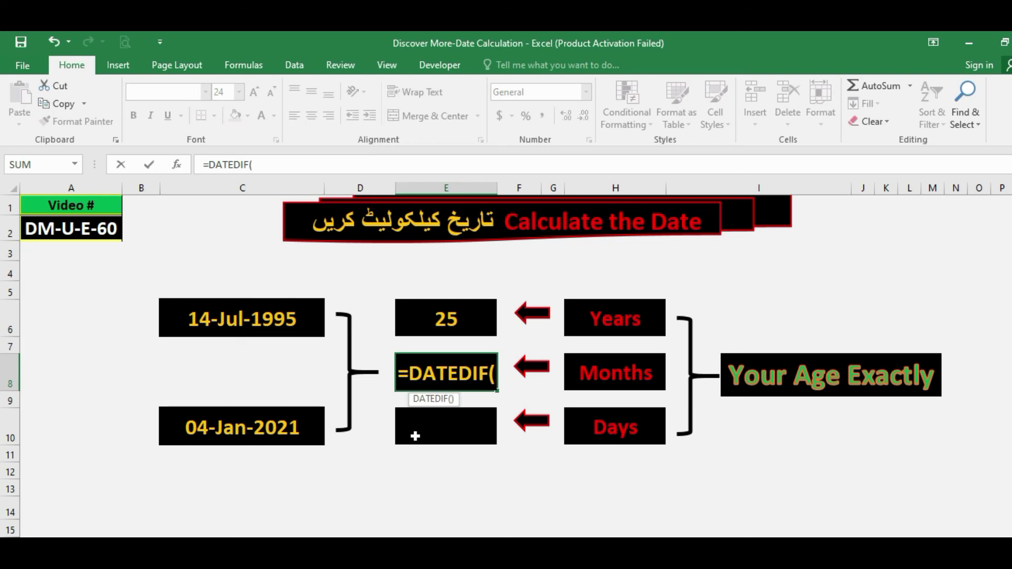
click(287, 318)
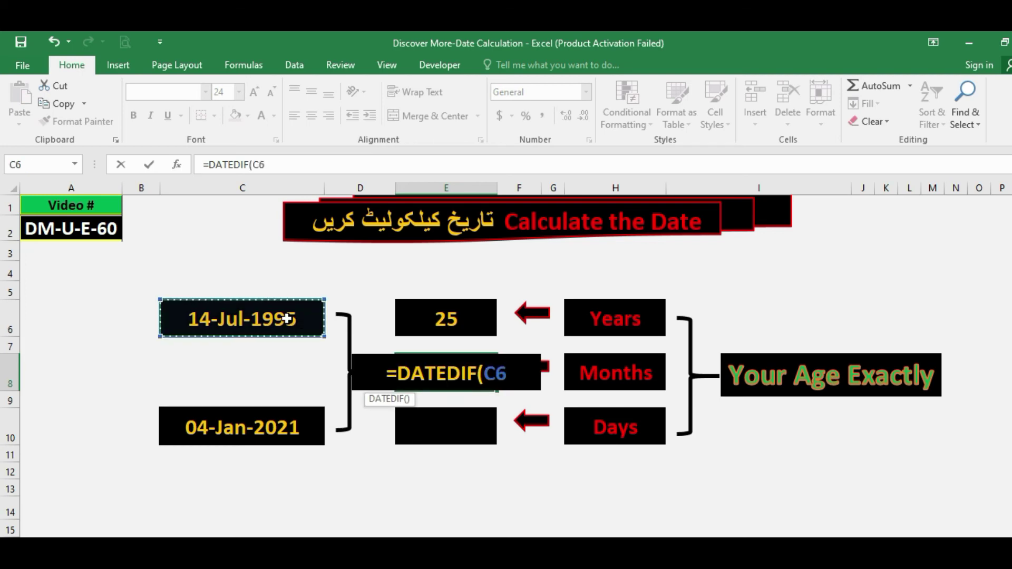
text(,)
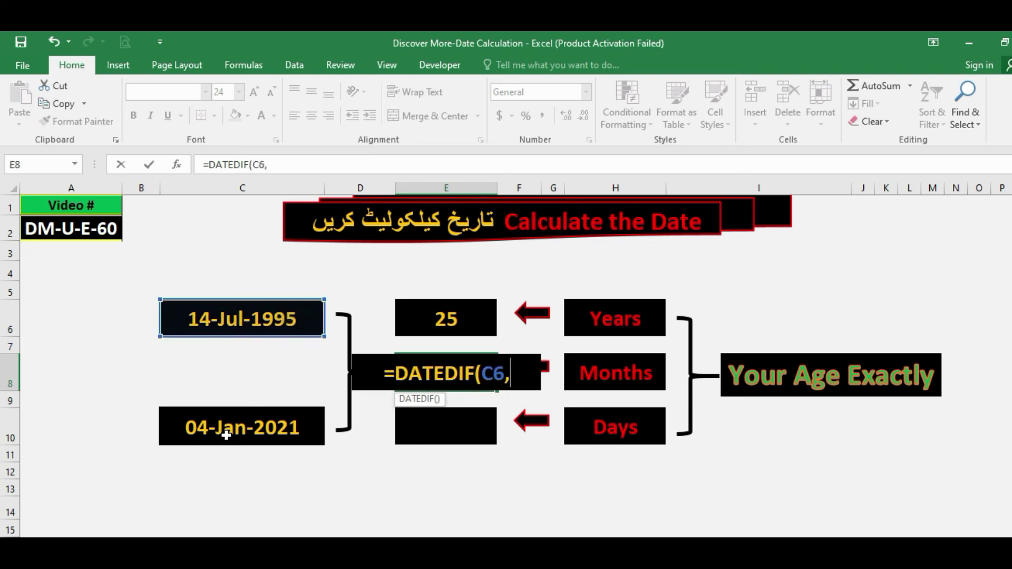
click(227, 435)
text(,)
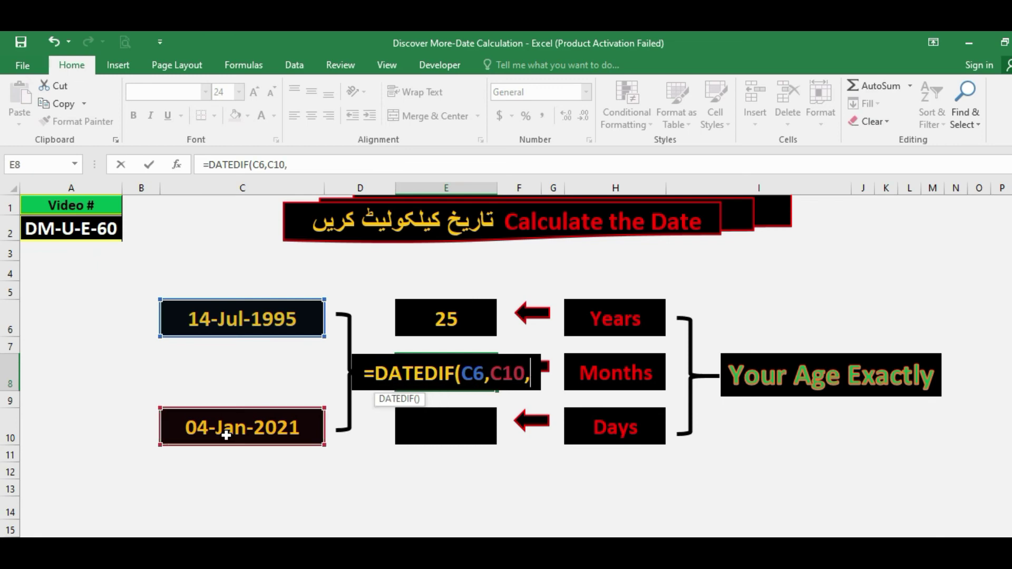
text(")
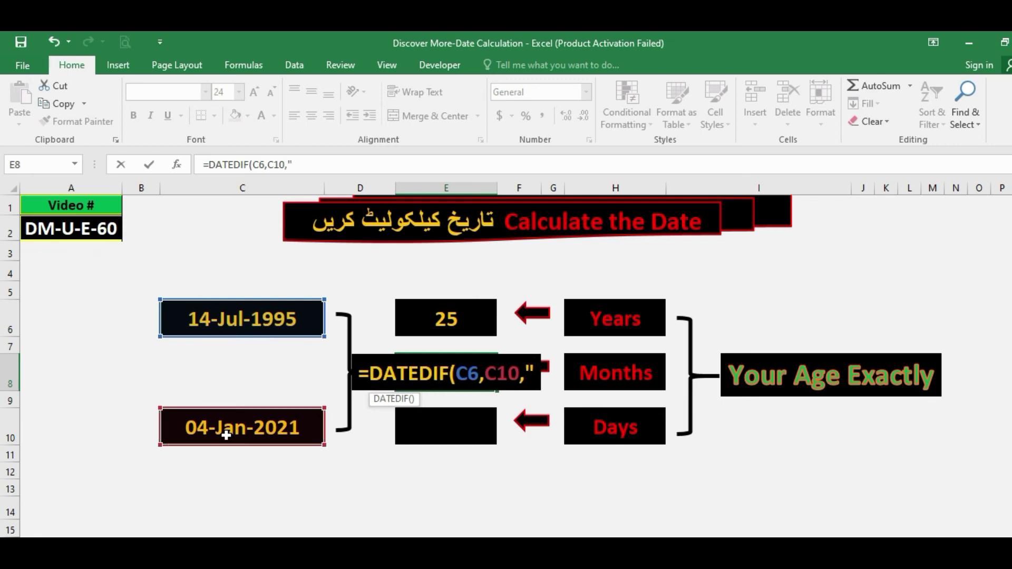
text(YM)
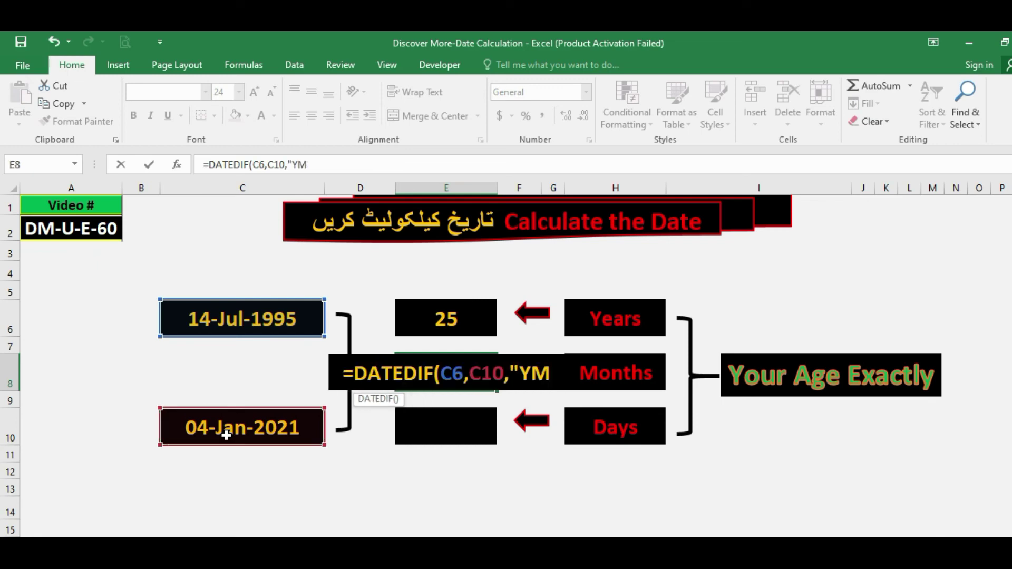
text(")
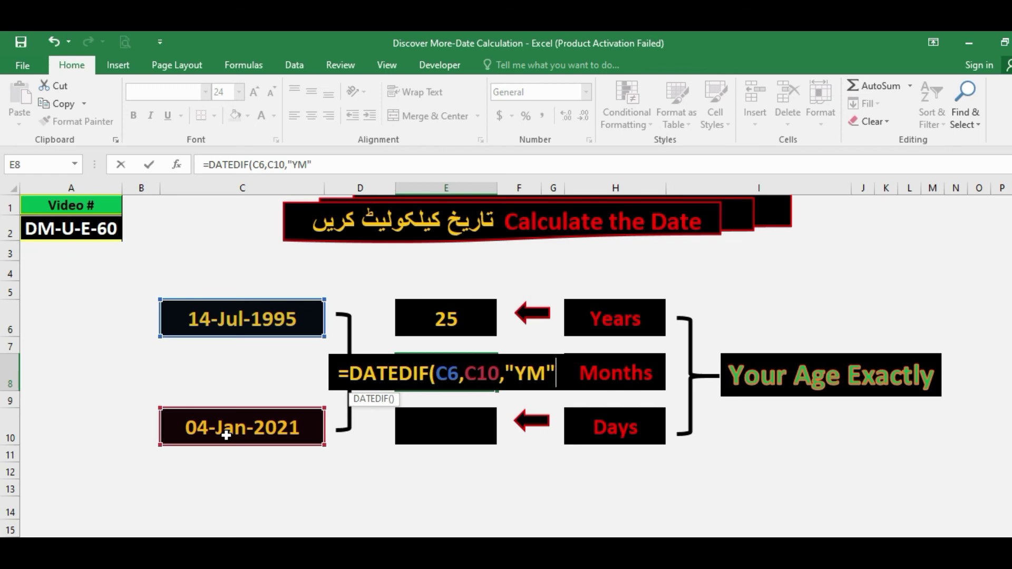
text())
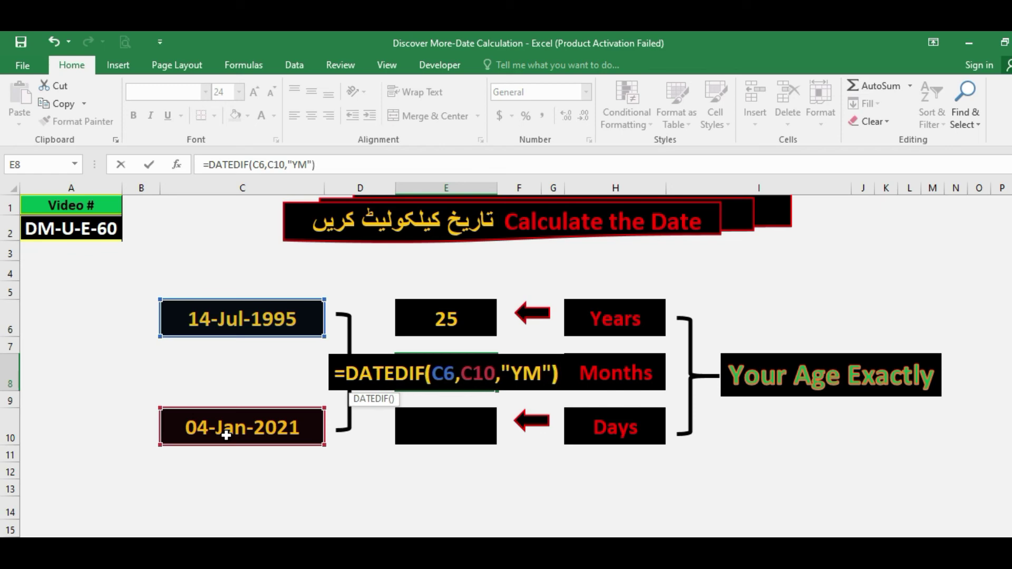
key(Return)
key(Up)
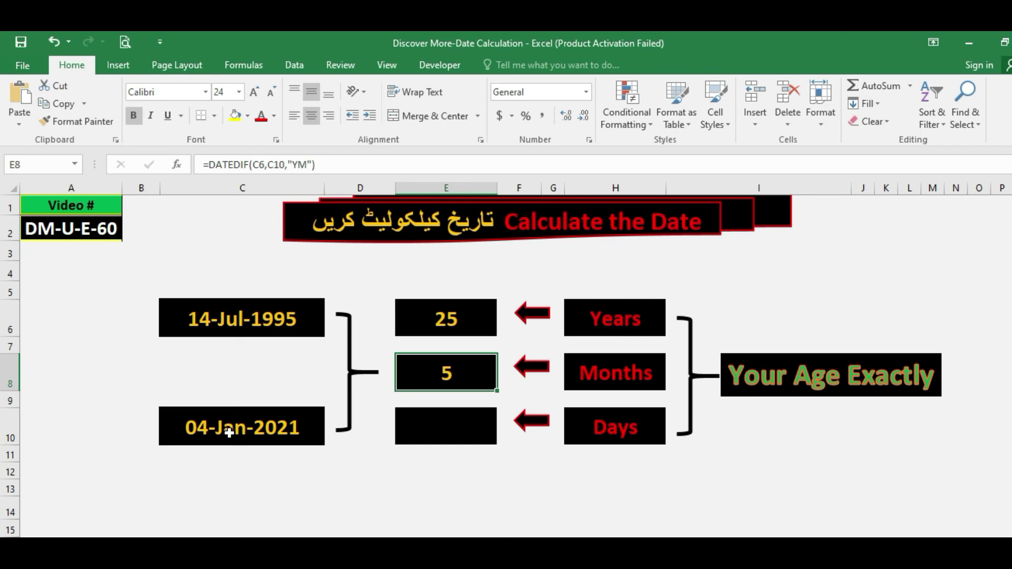
click(444, 422)
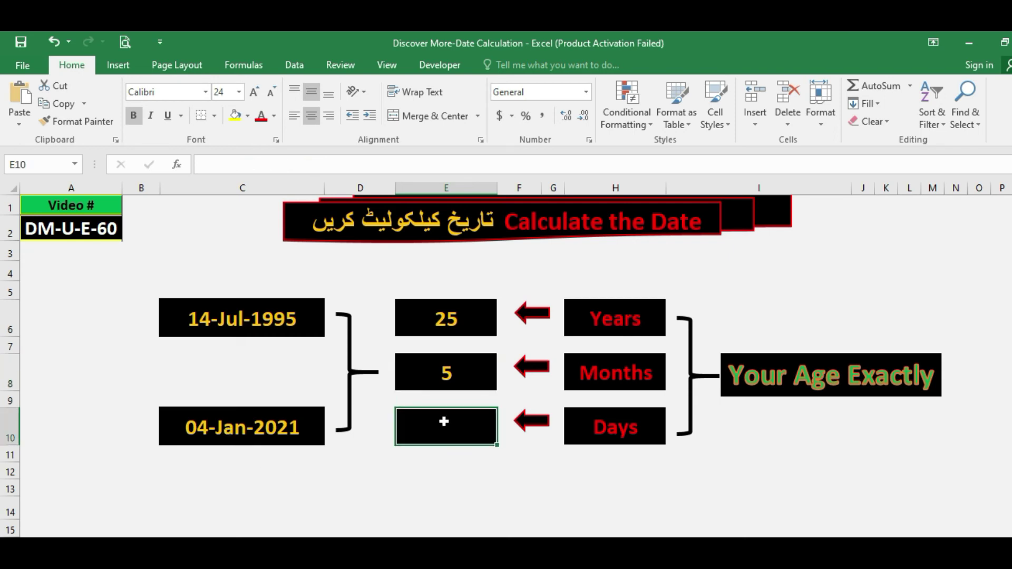
Enter =DATEDIF(C6,C10,"MD") in E10 so the Days box shows 21.
text(=)
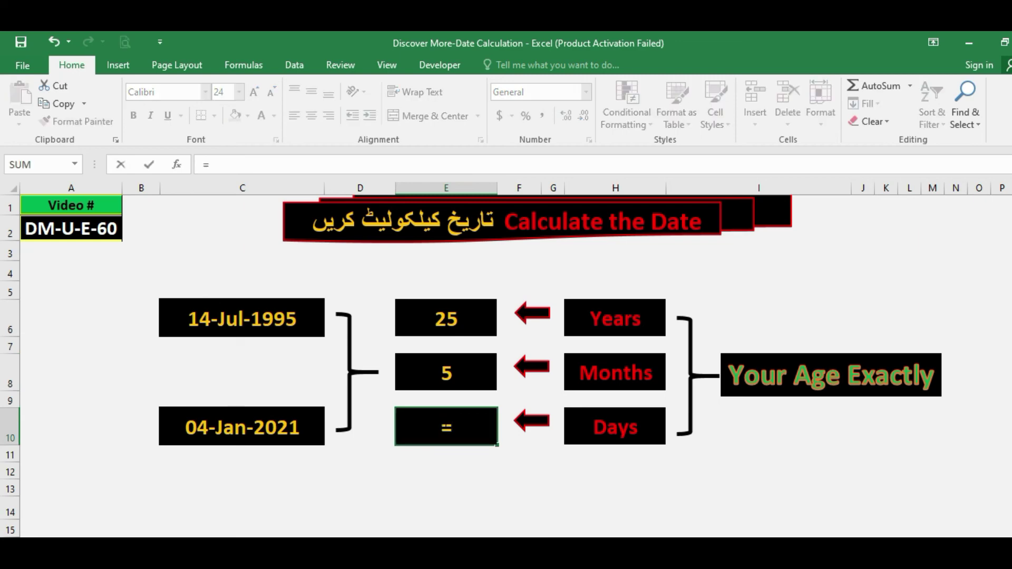
text(DATE)
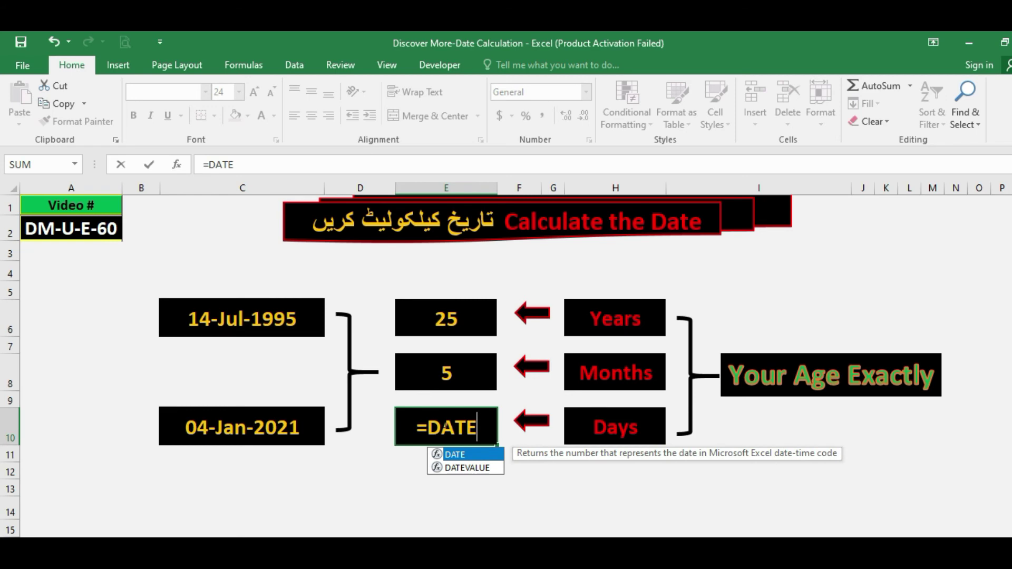
text(DIF)
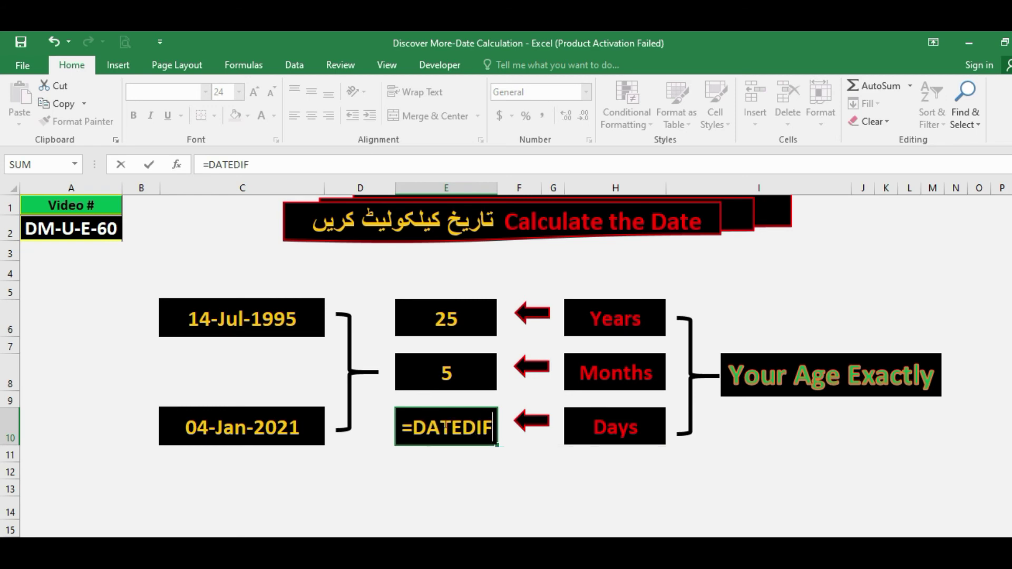
text(()
click(268, 313)
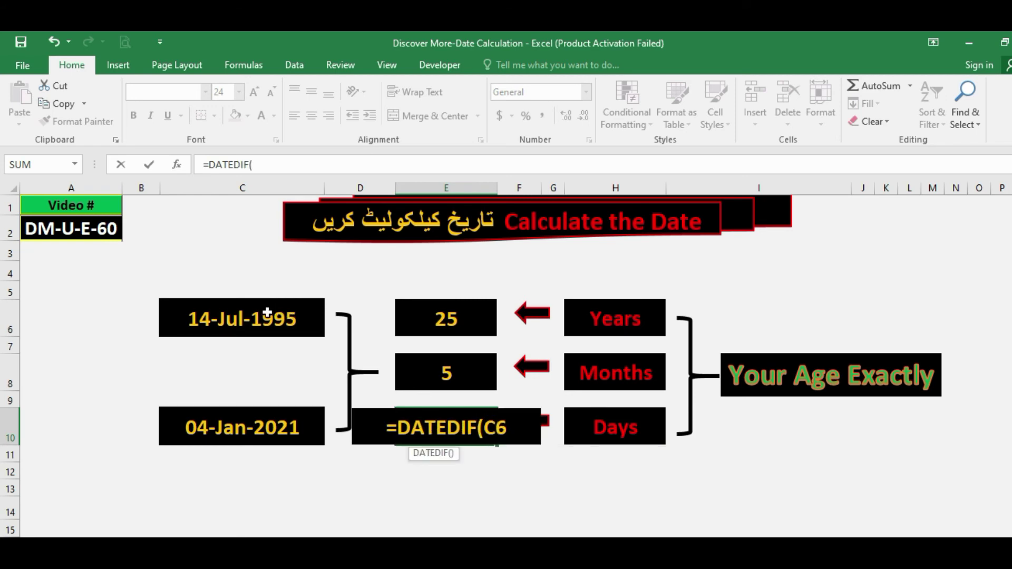
text(,)
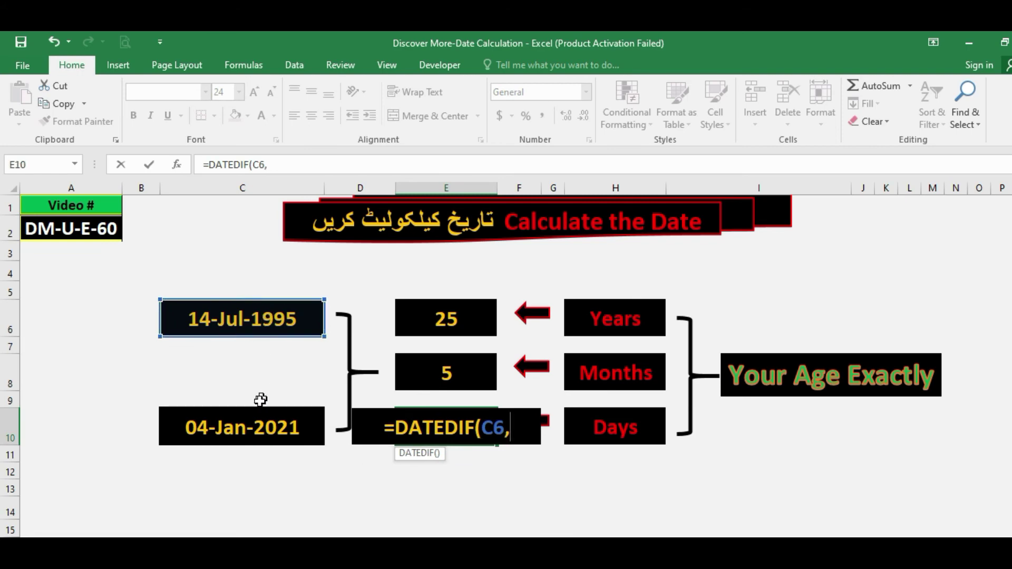
click(244, 421)
text(,)
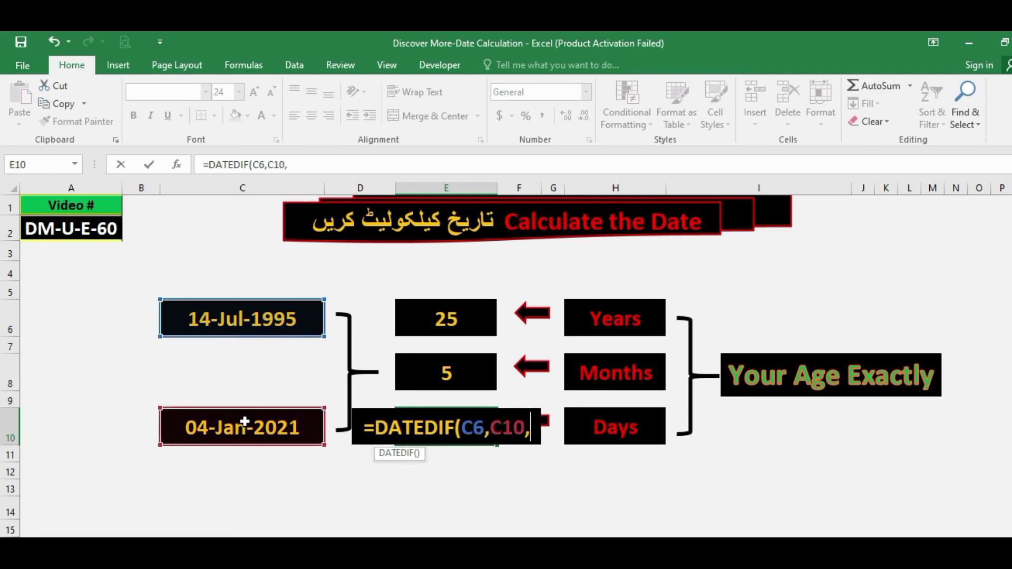
text(")
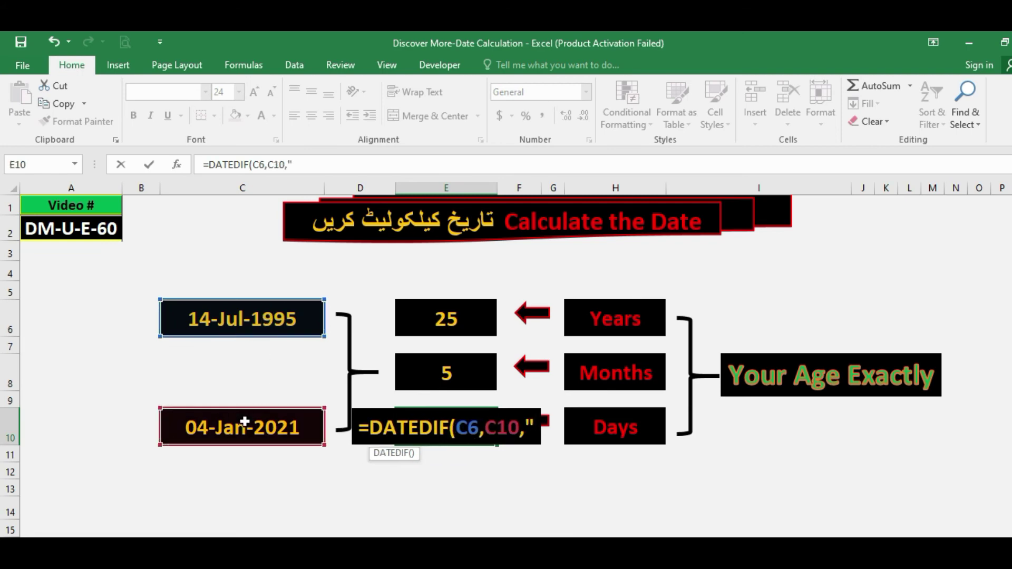
text(MD)
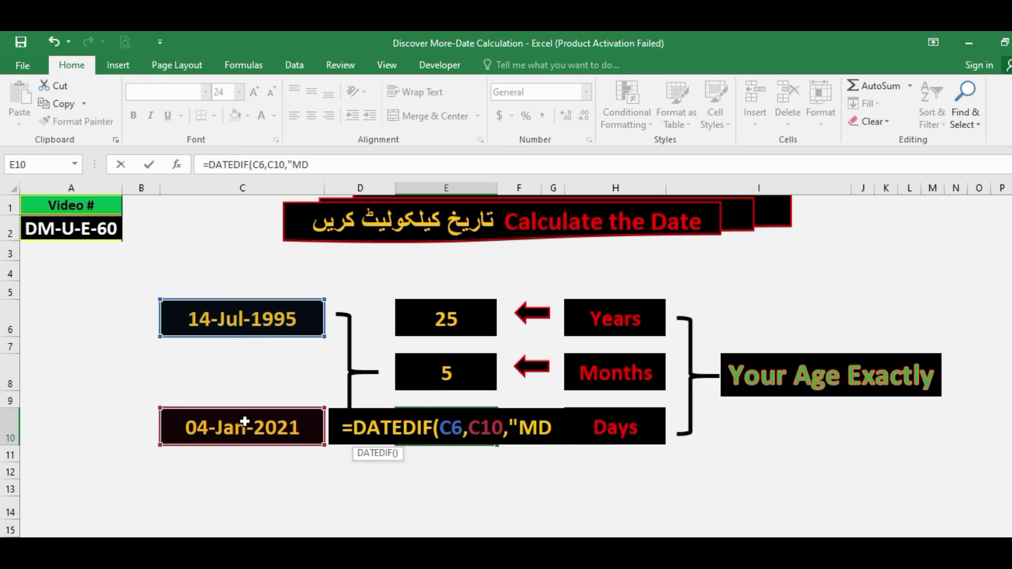
text(")
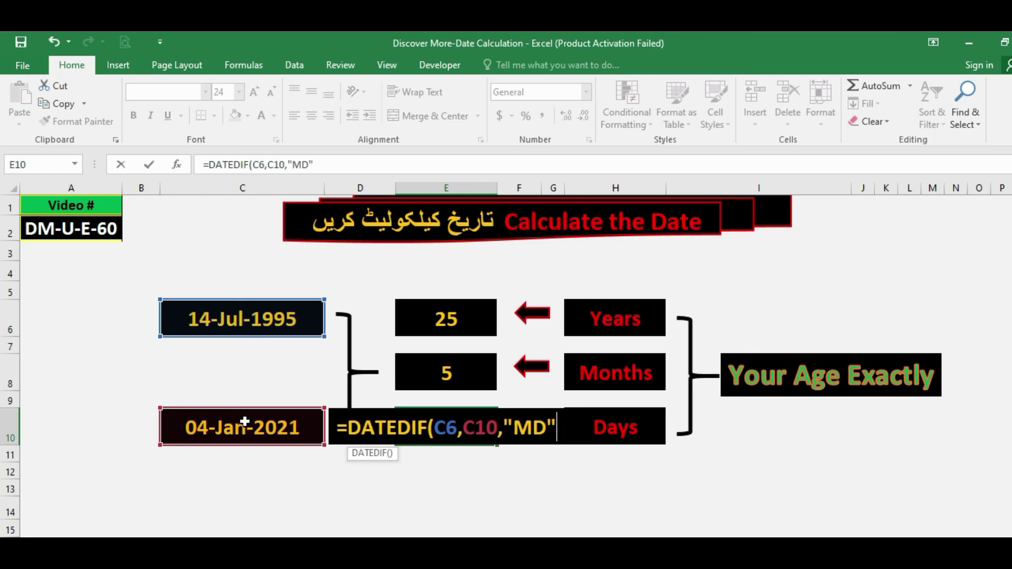
text())
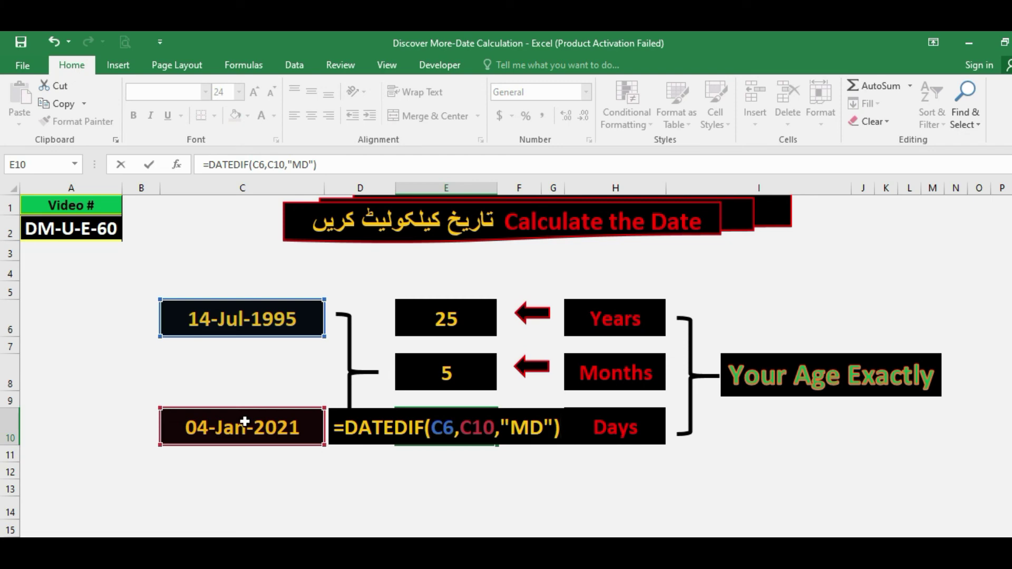
key(Return)
key(Up)
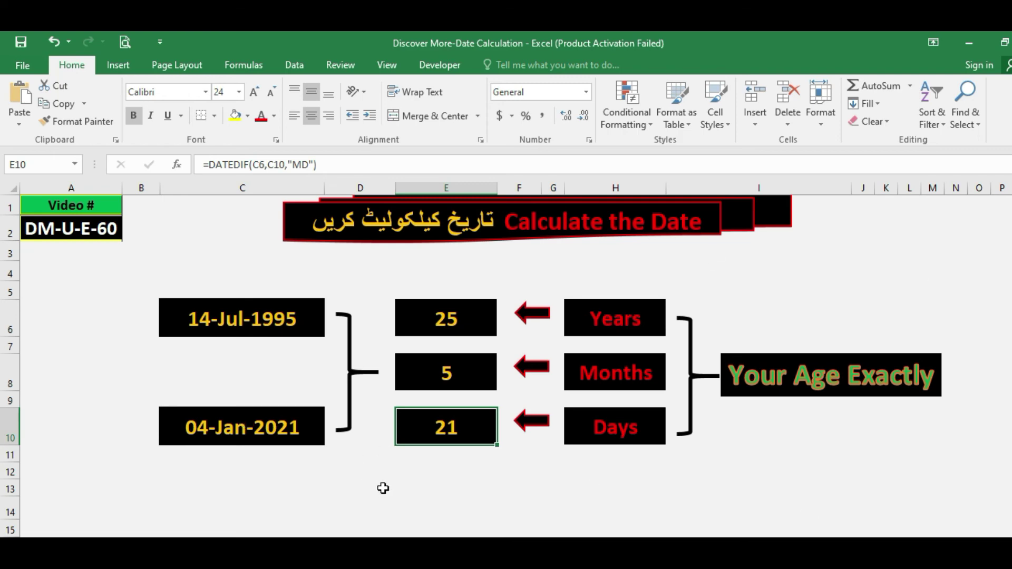
click(435, 376)
click(443, 417)
click(824, 395)
click(756, 426)
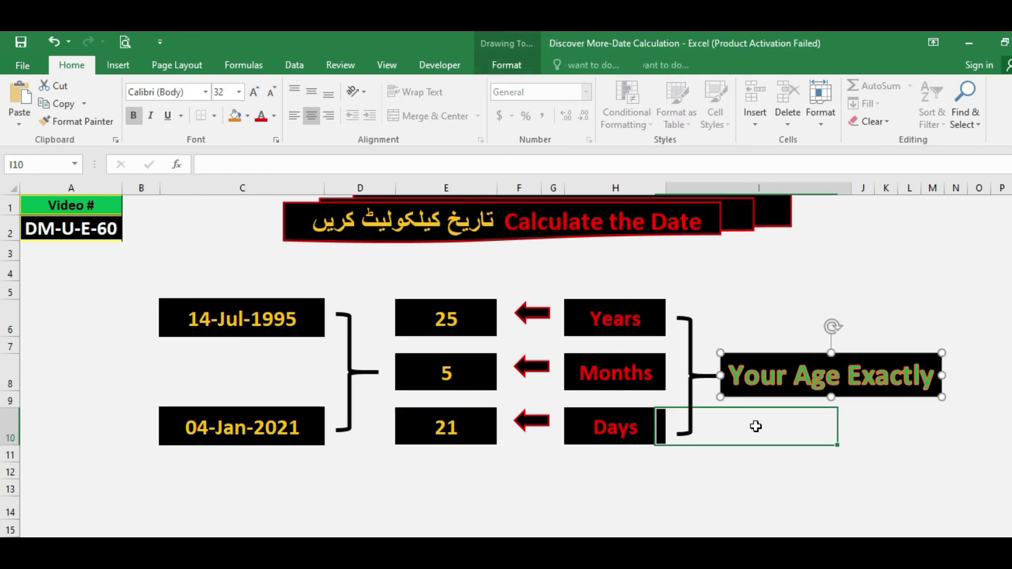
click(289, 328)
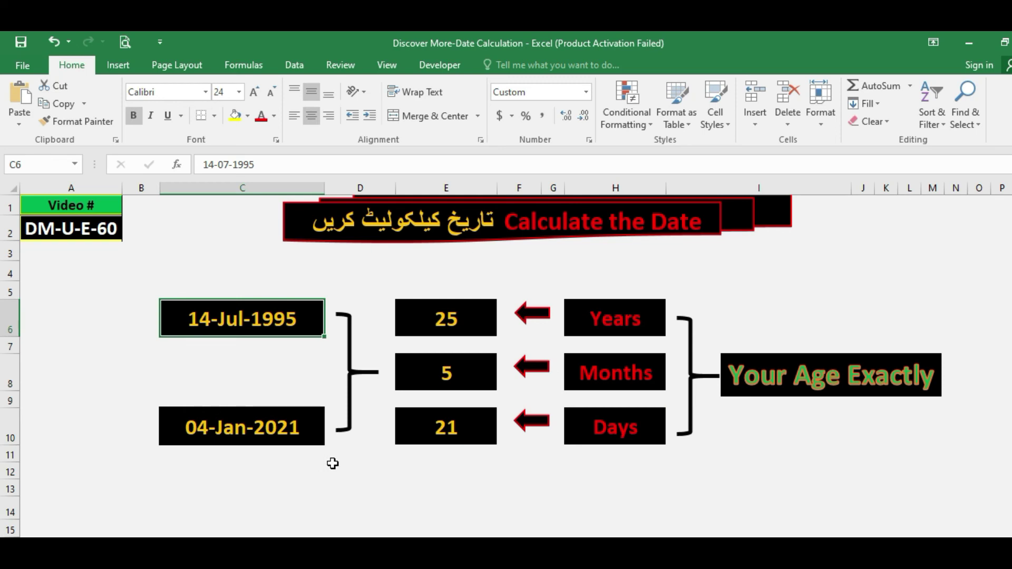
click(411, 484)
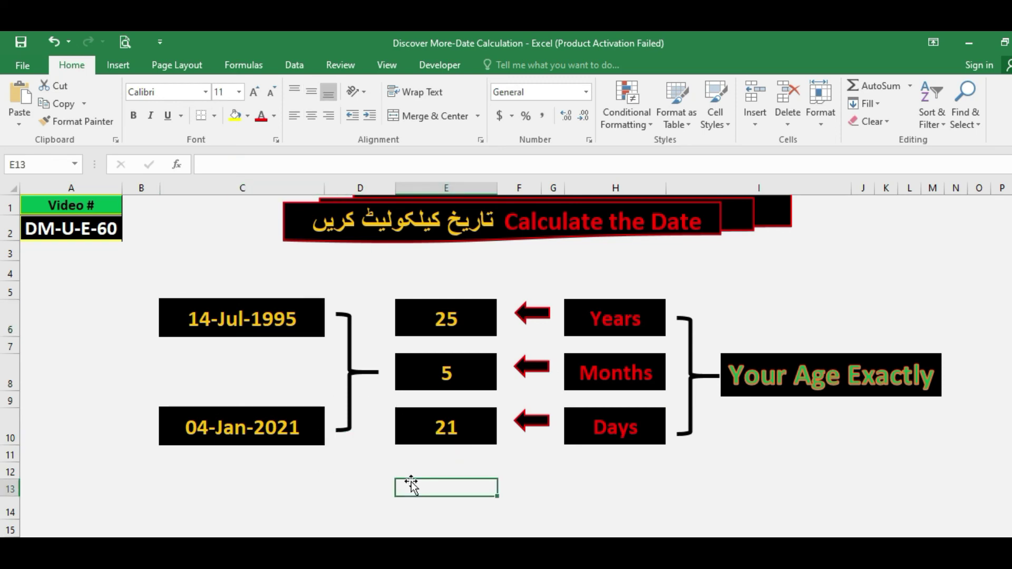
click(278, 331)
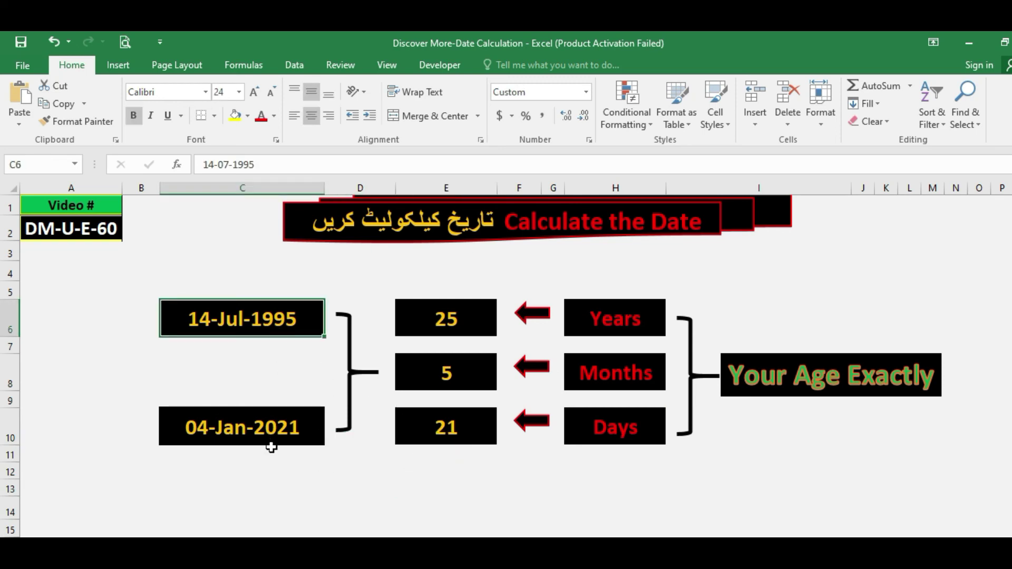
click(262, 435)
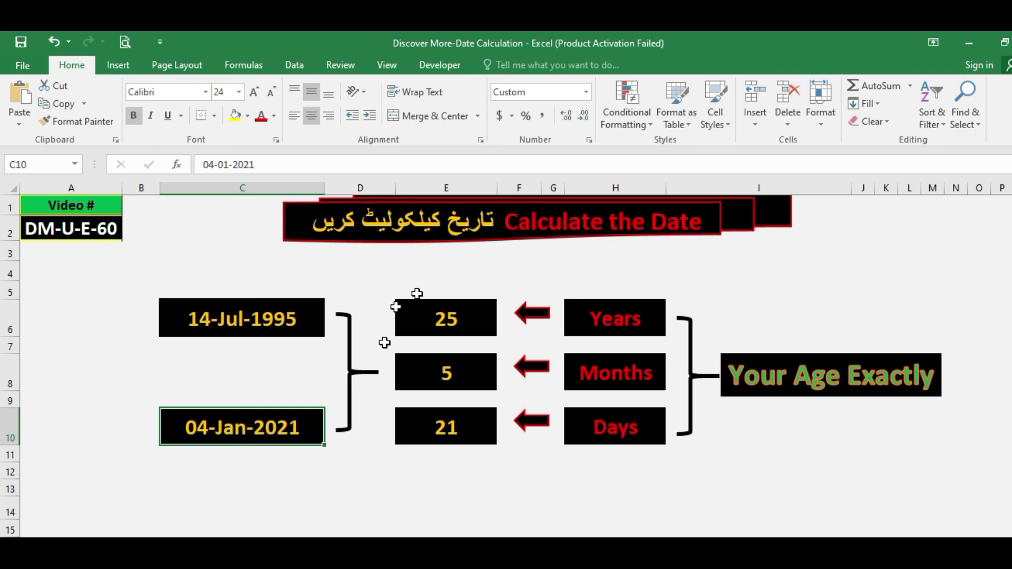
click(240, 320)
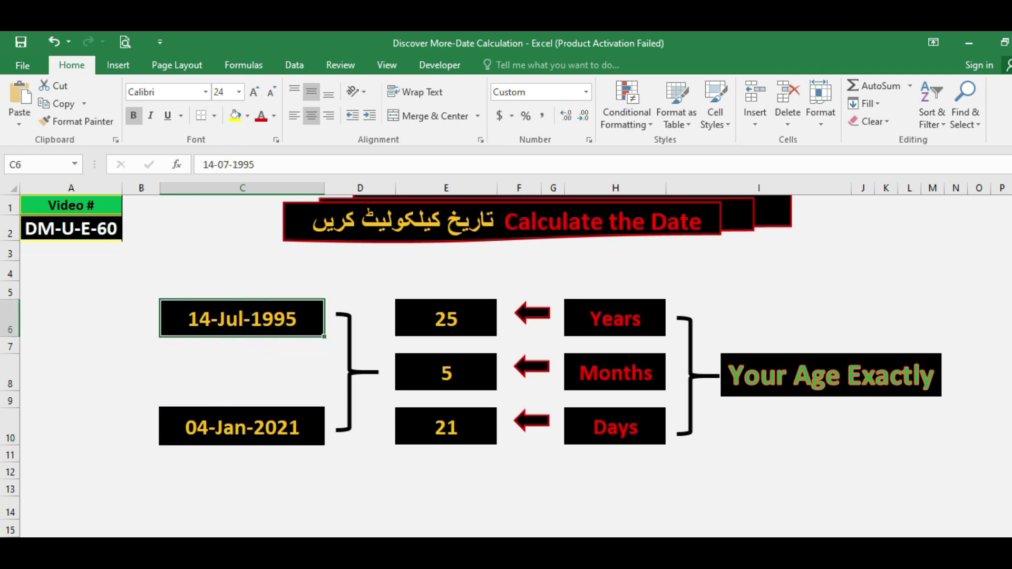
Enter 1-1-2000 as the birth date in C6, giving 21 years, 0 months, 3 days.
text(1-1)
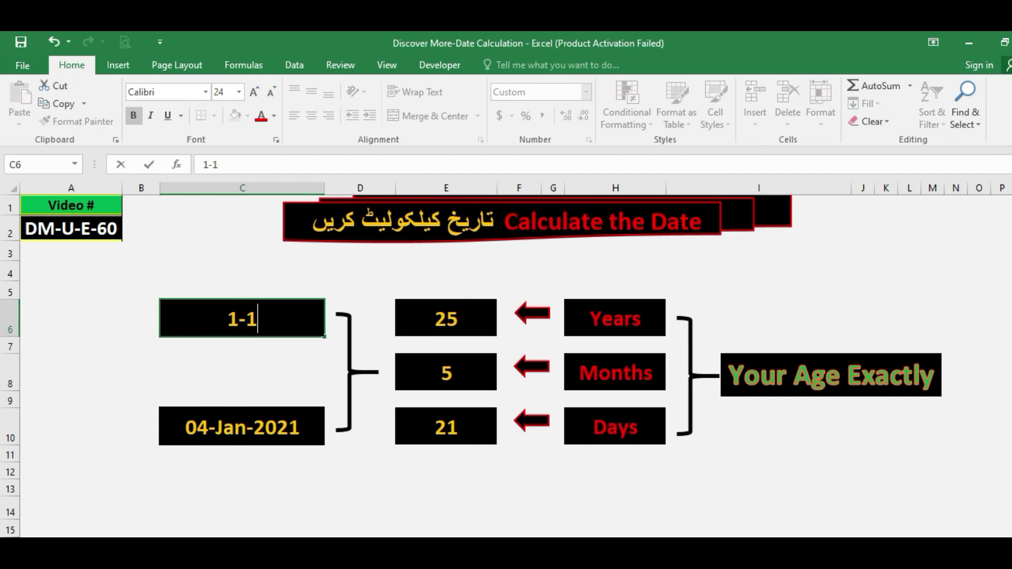
text(2)
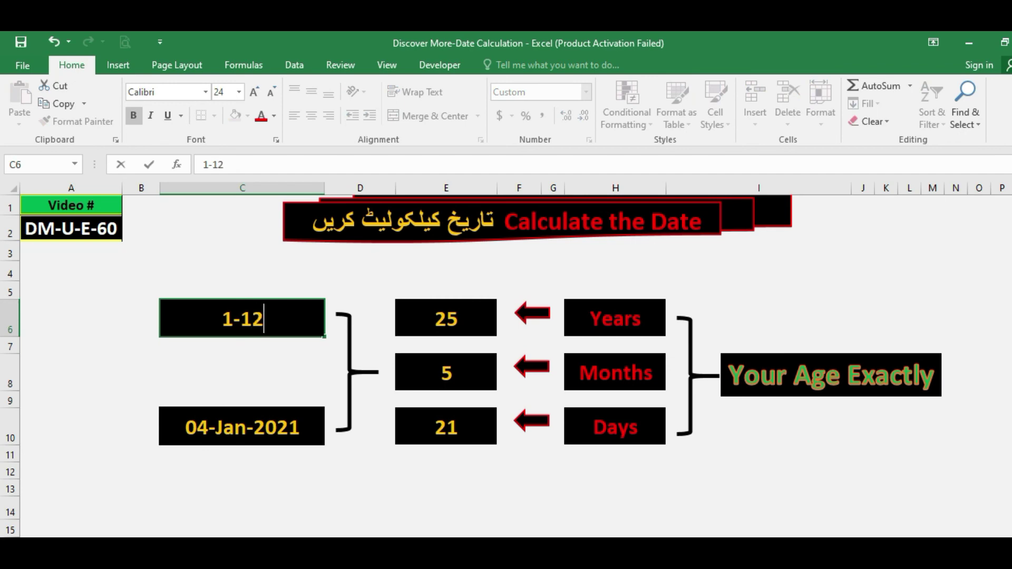
key(BackSpace)
text(-2000)
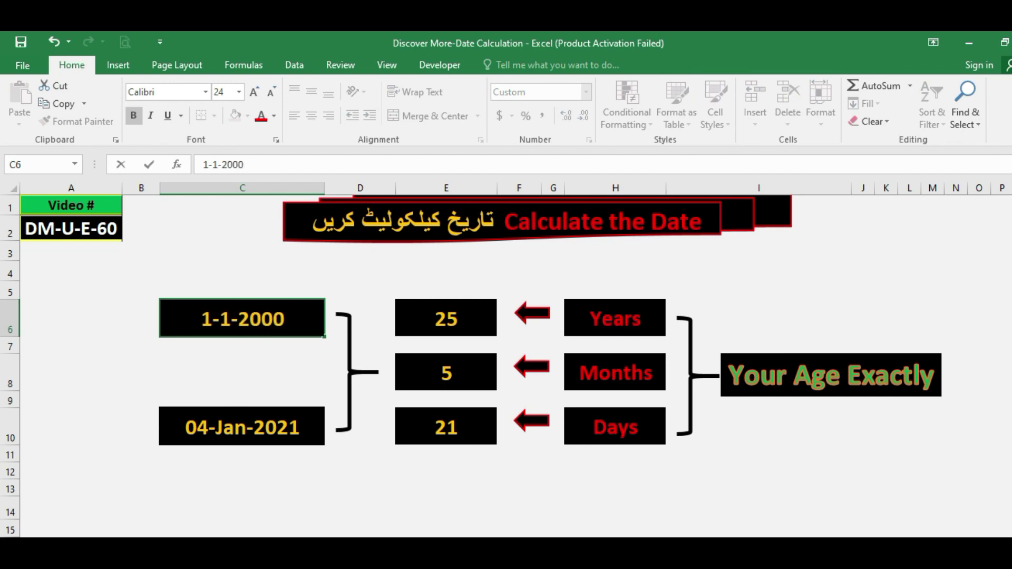
key(Return)
key(Up)
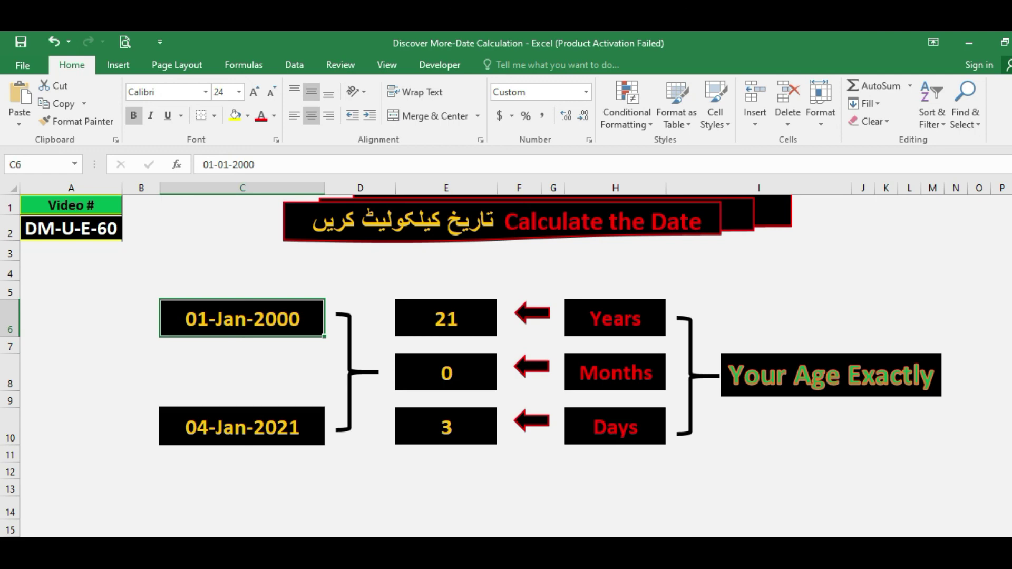
Undo the birth date change to bring back 14-Jul-1995.
key(ctrl+z)
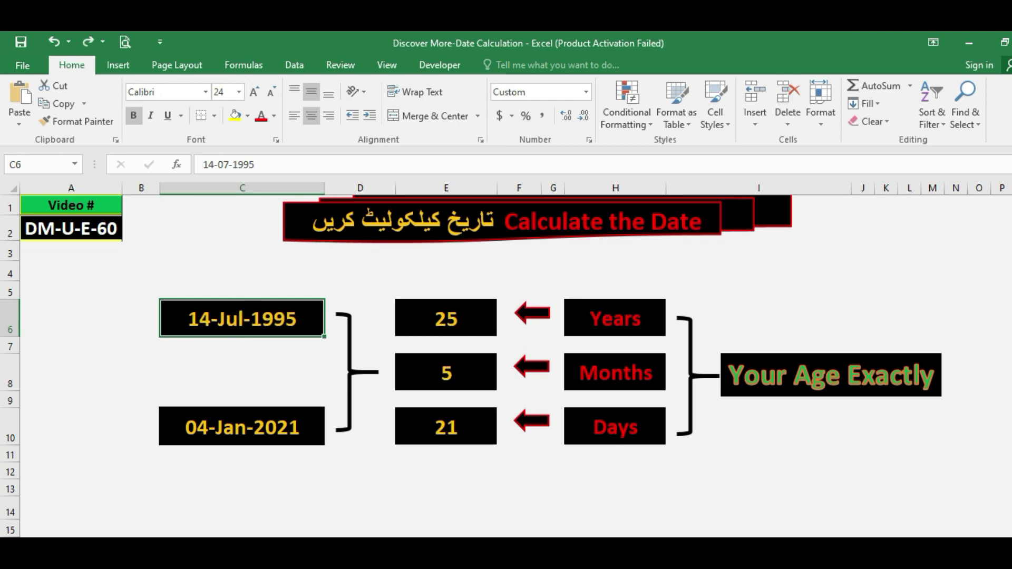